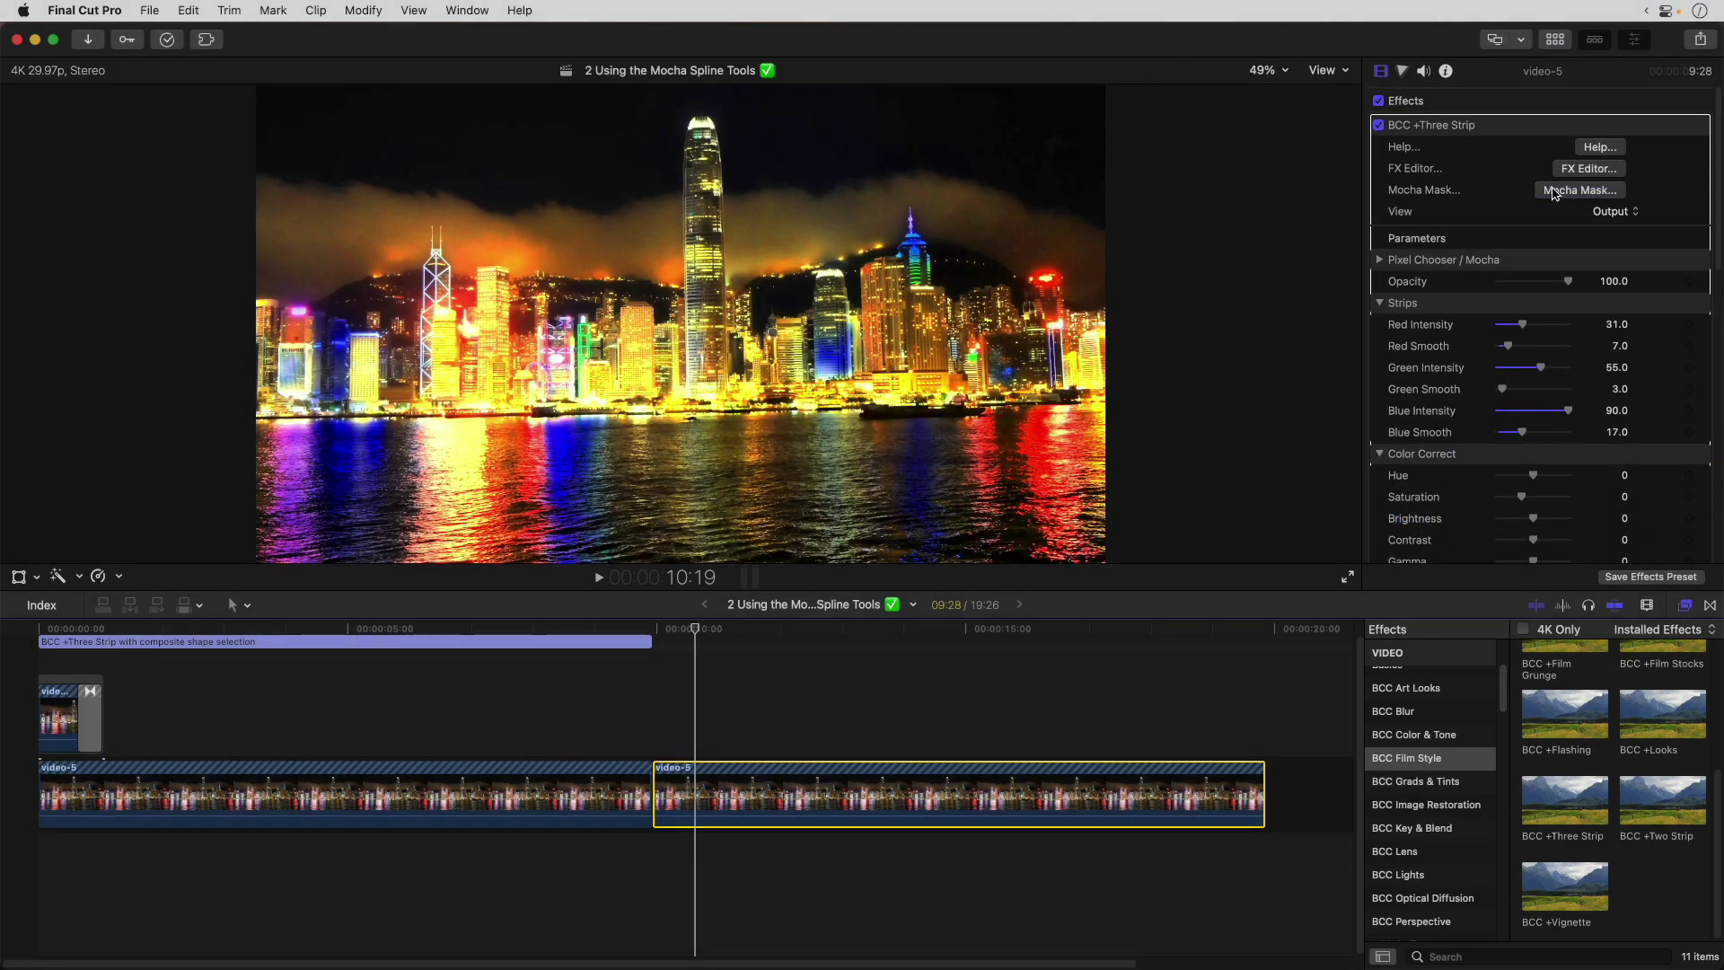
Open the BCC +Three Strip effect's Mocha mask for the skyline clip from the Inspector.
click(1580, 190)
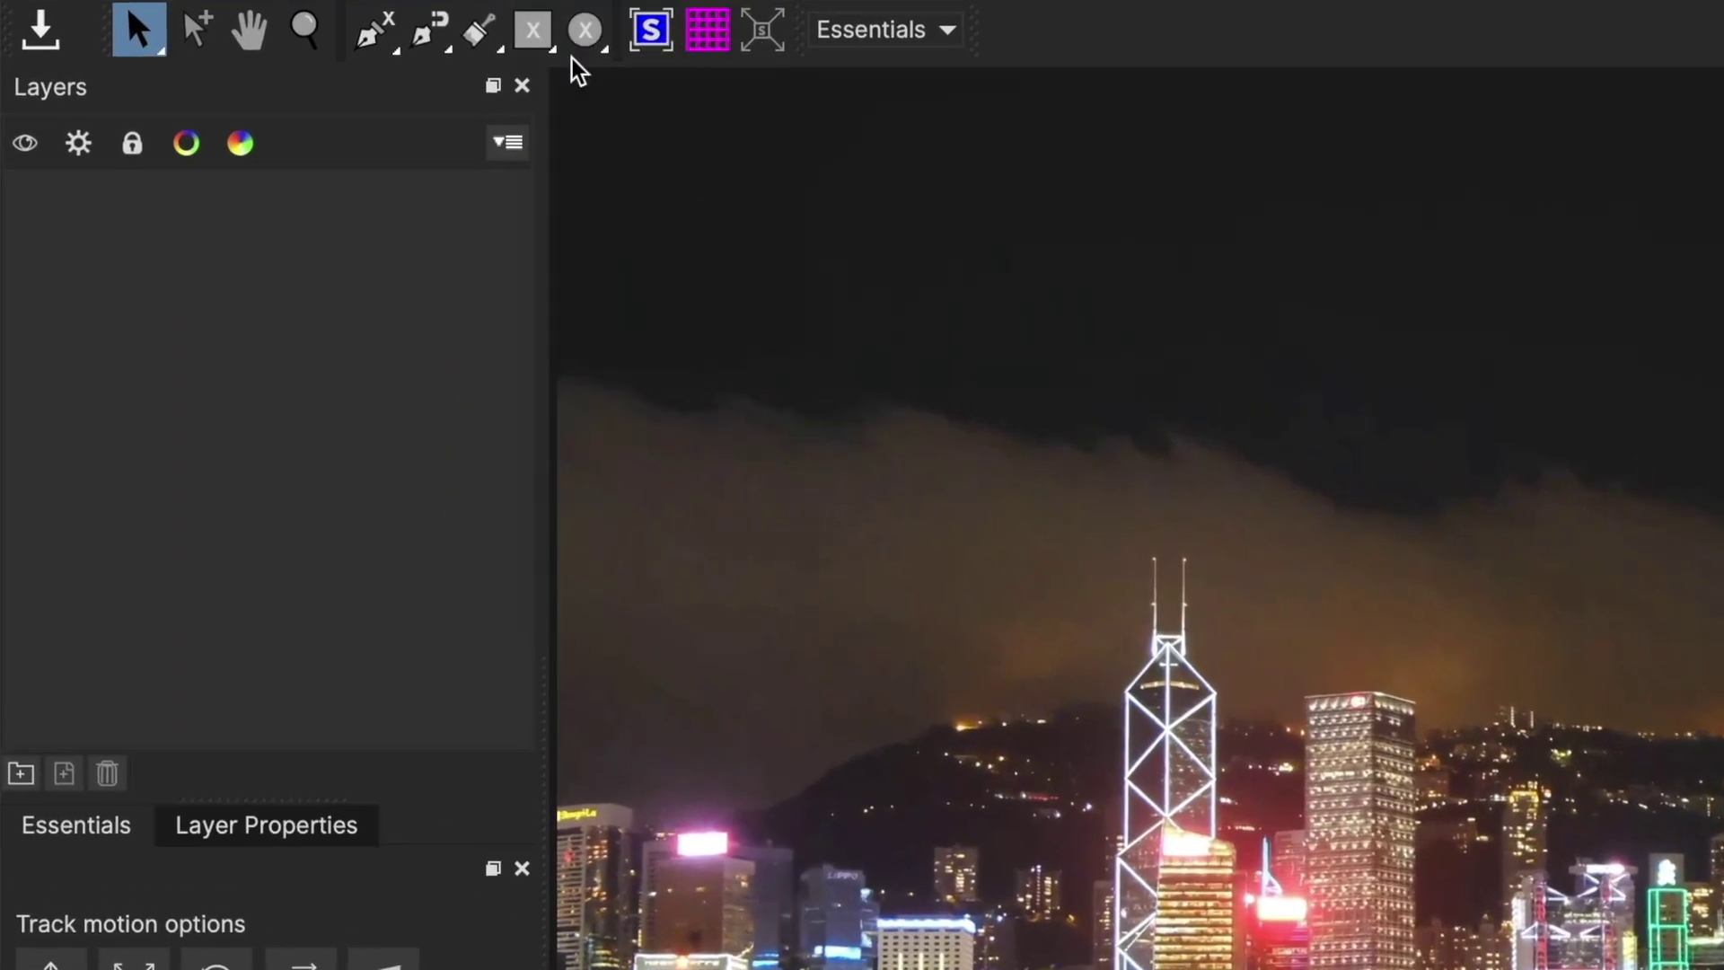
Look through the spline tool variants and select the X-spline ellipse shape.
click(537, 34)
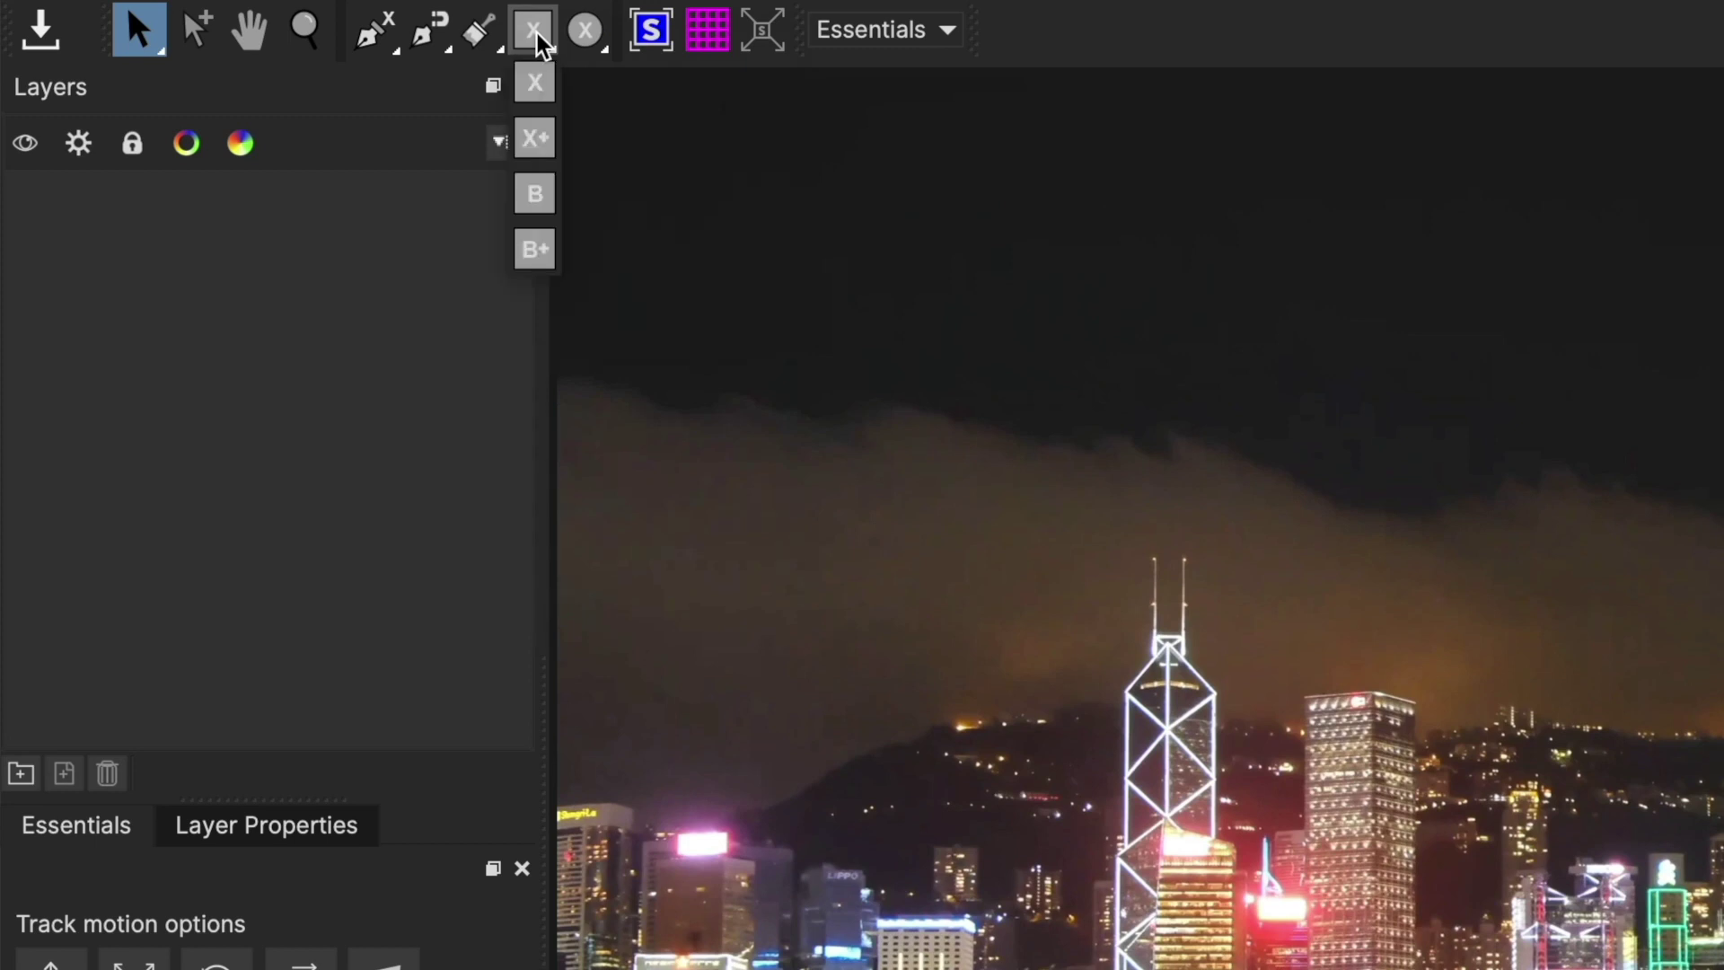
mouse_move(586, 36)
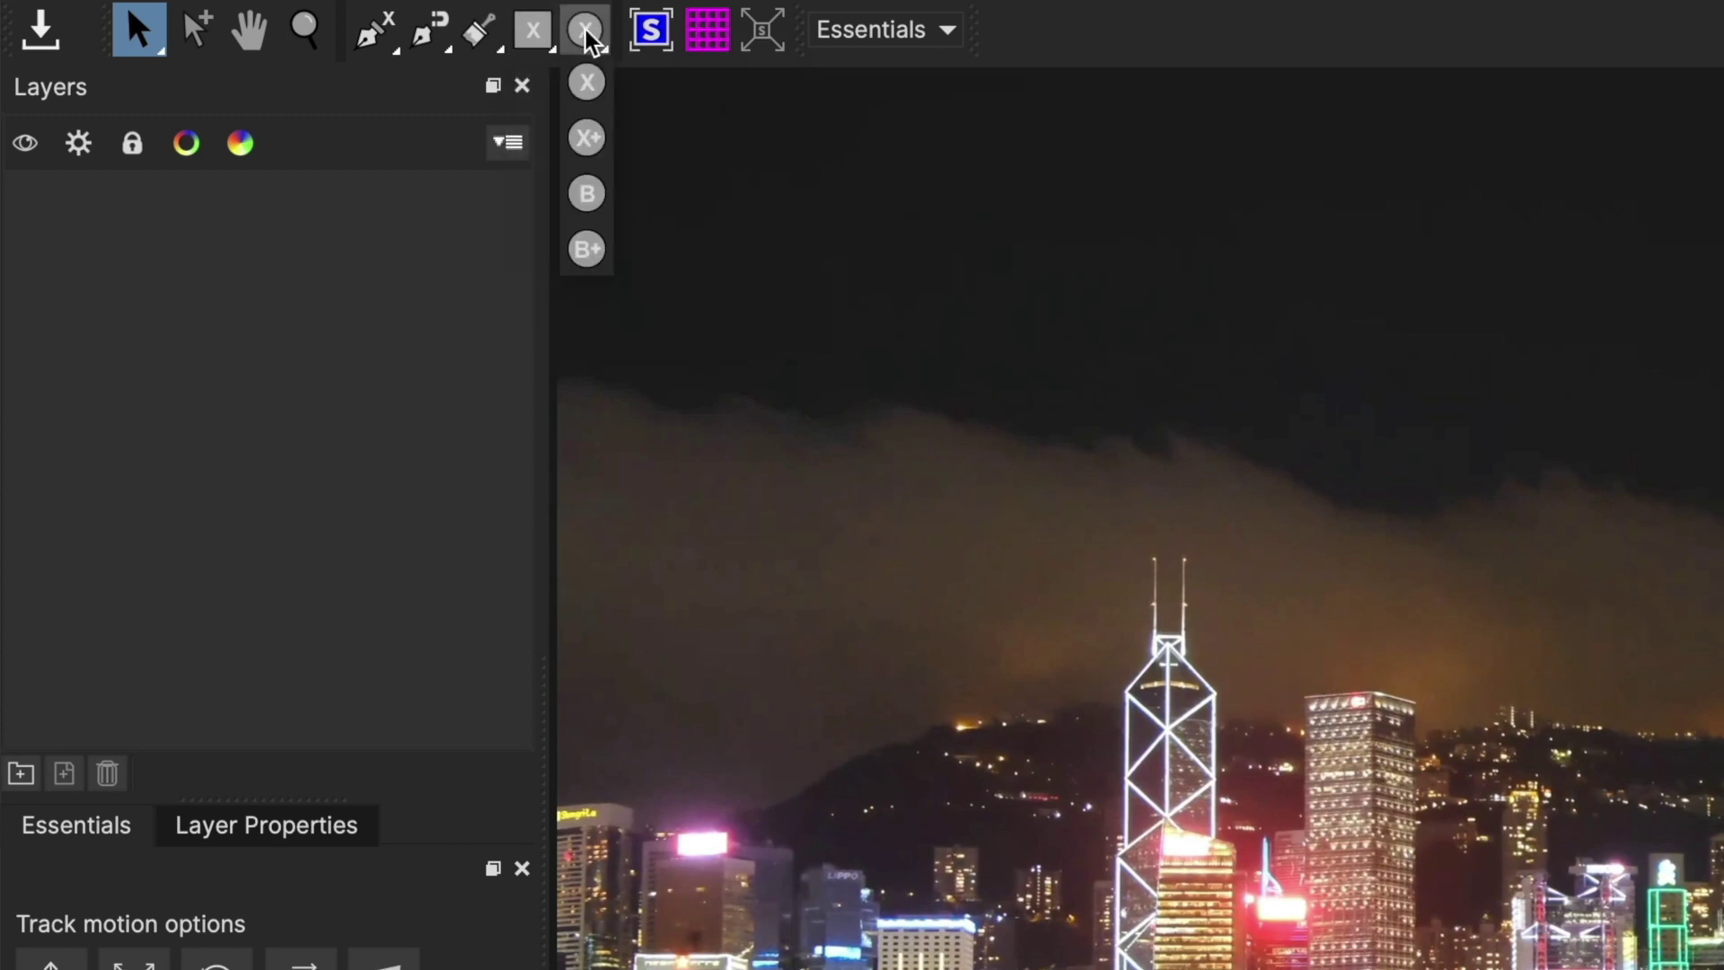
click(587, 38)
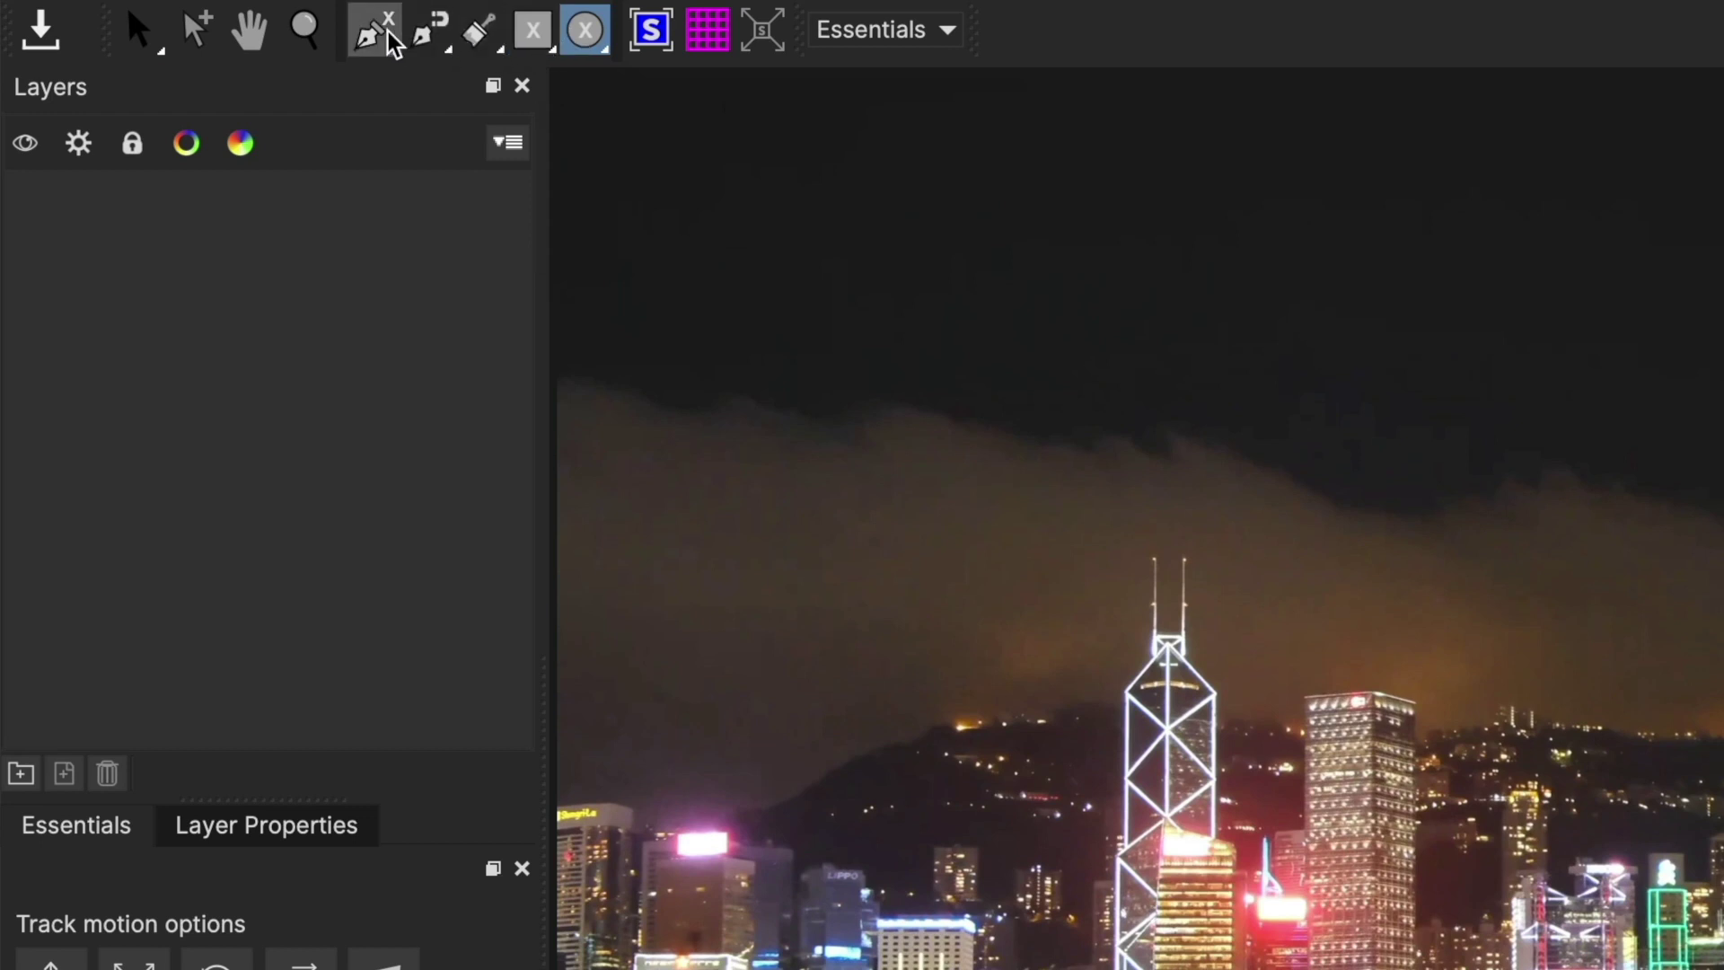
mouse_move(381, 36)
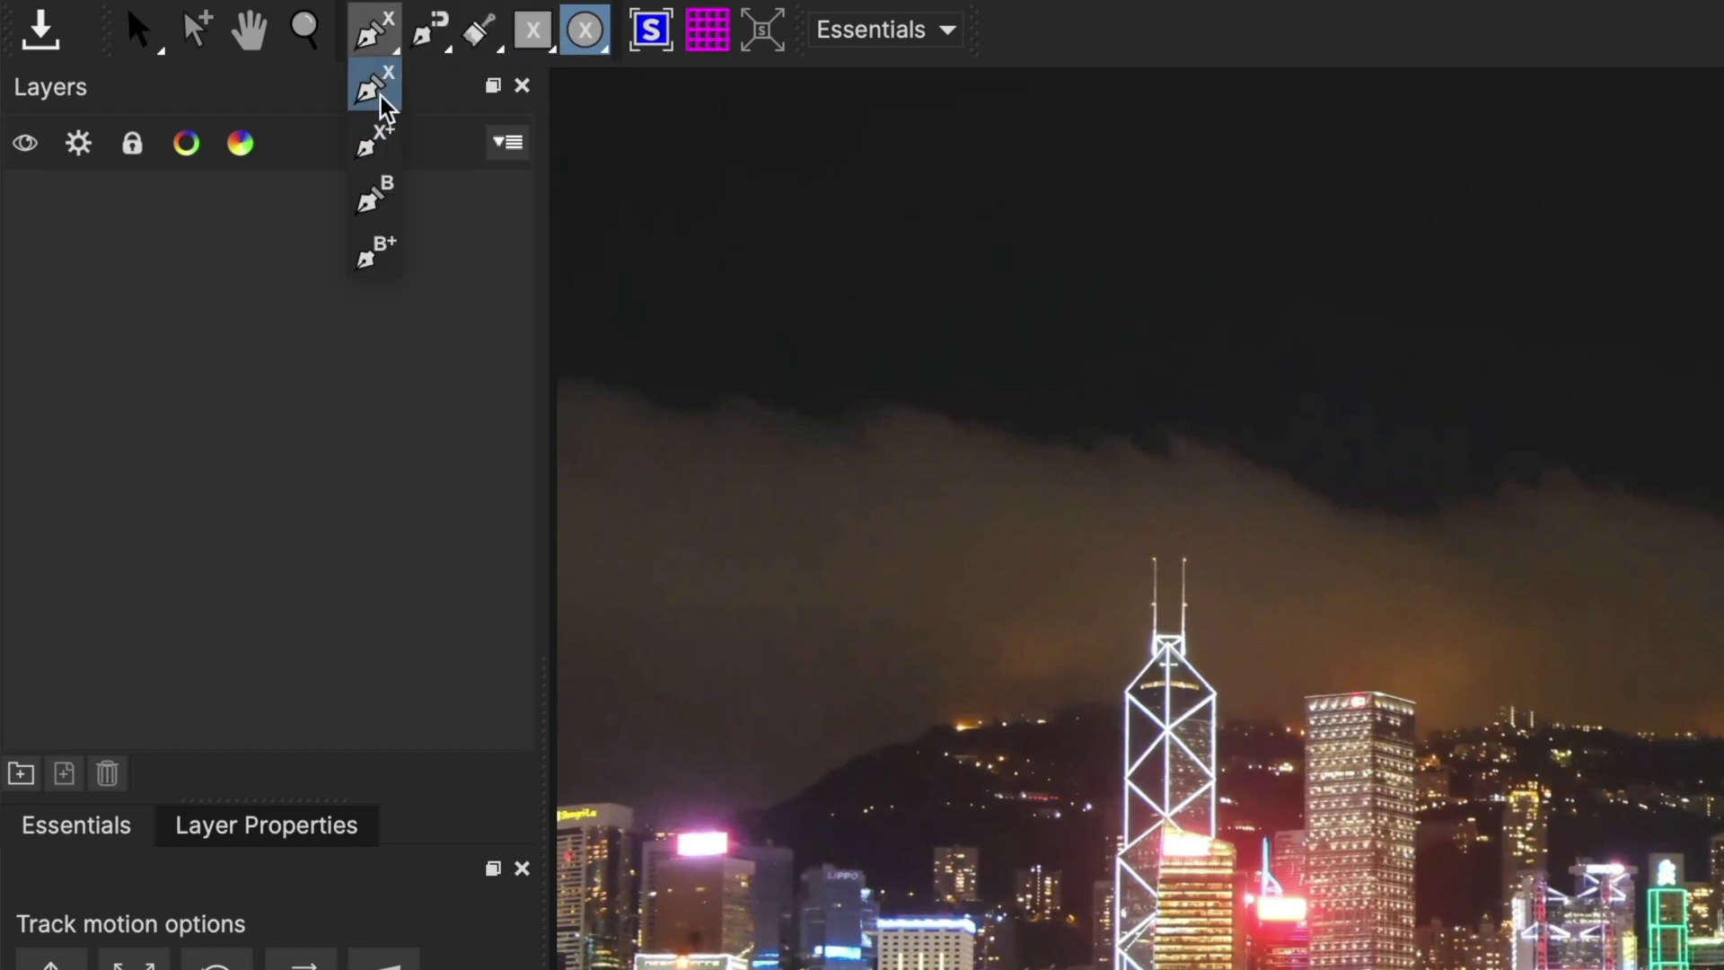
click(384, 36)
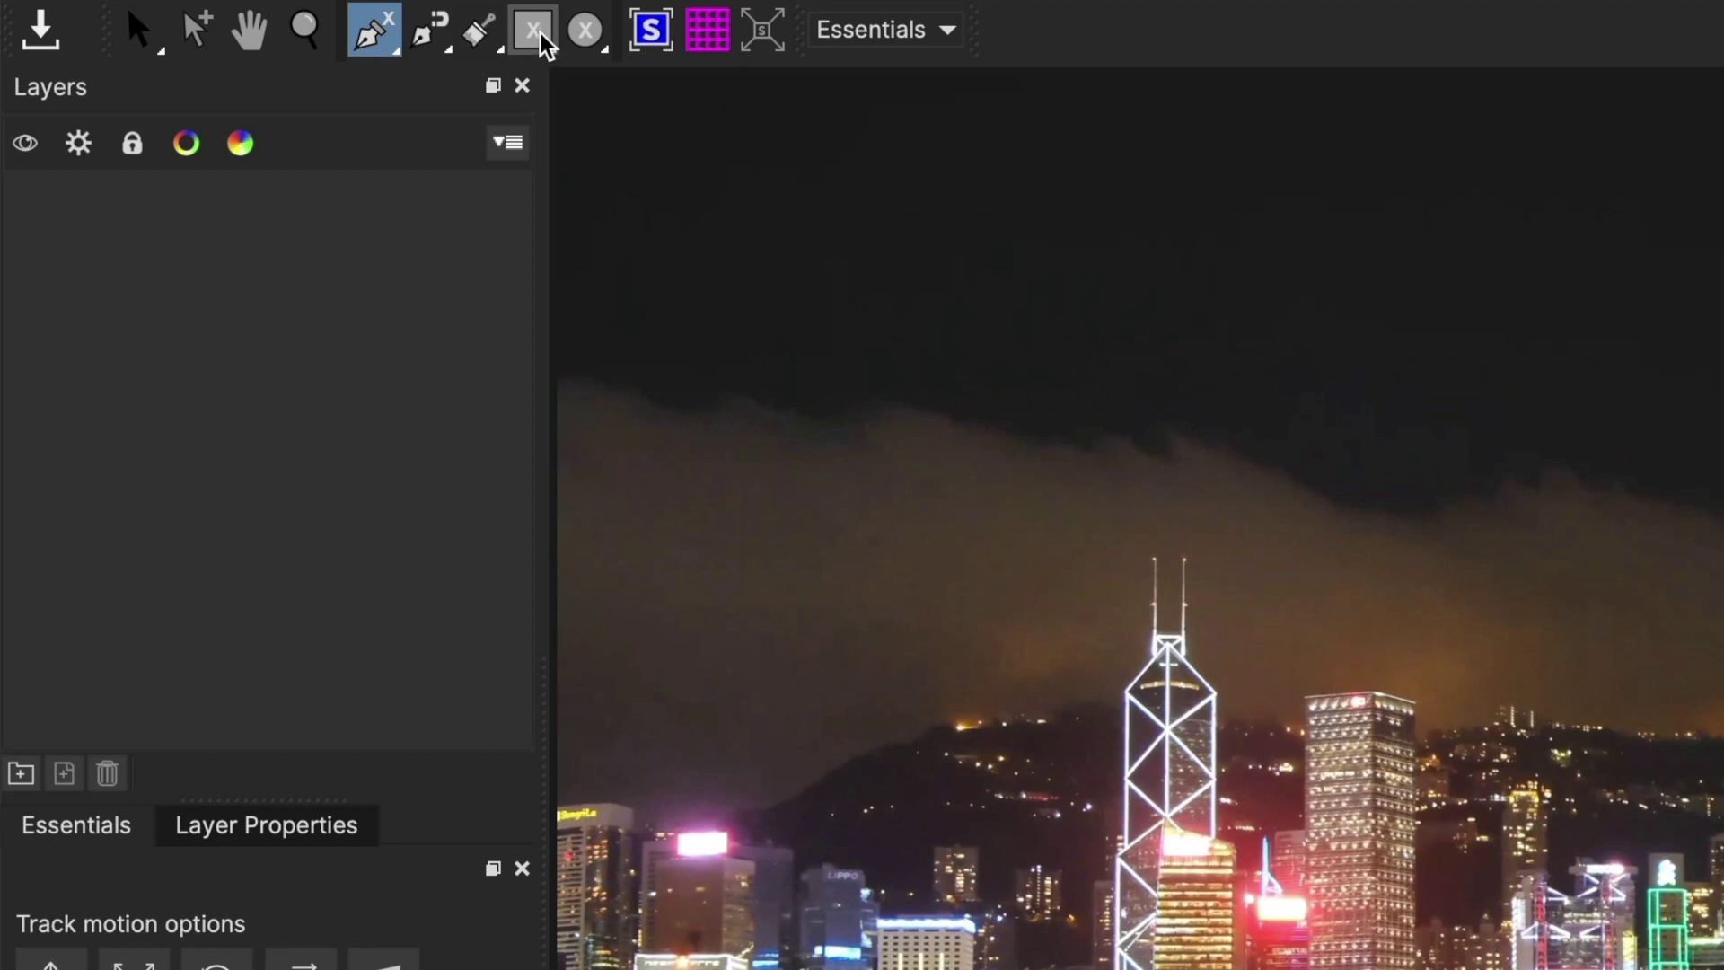
click(590, 37)
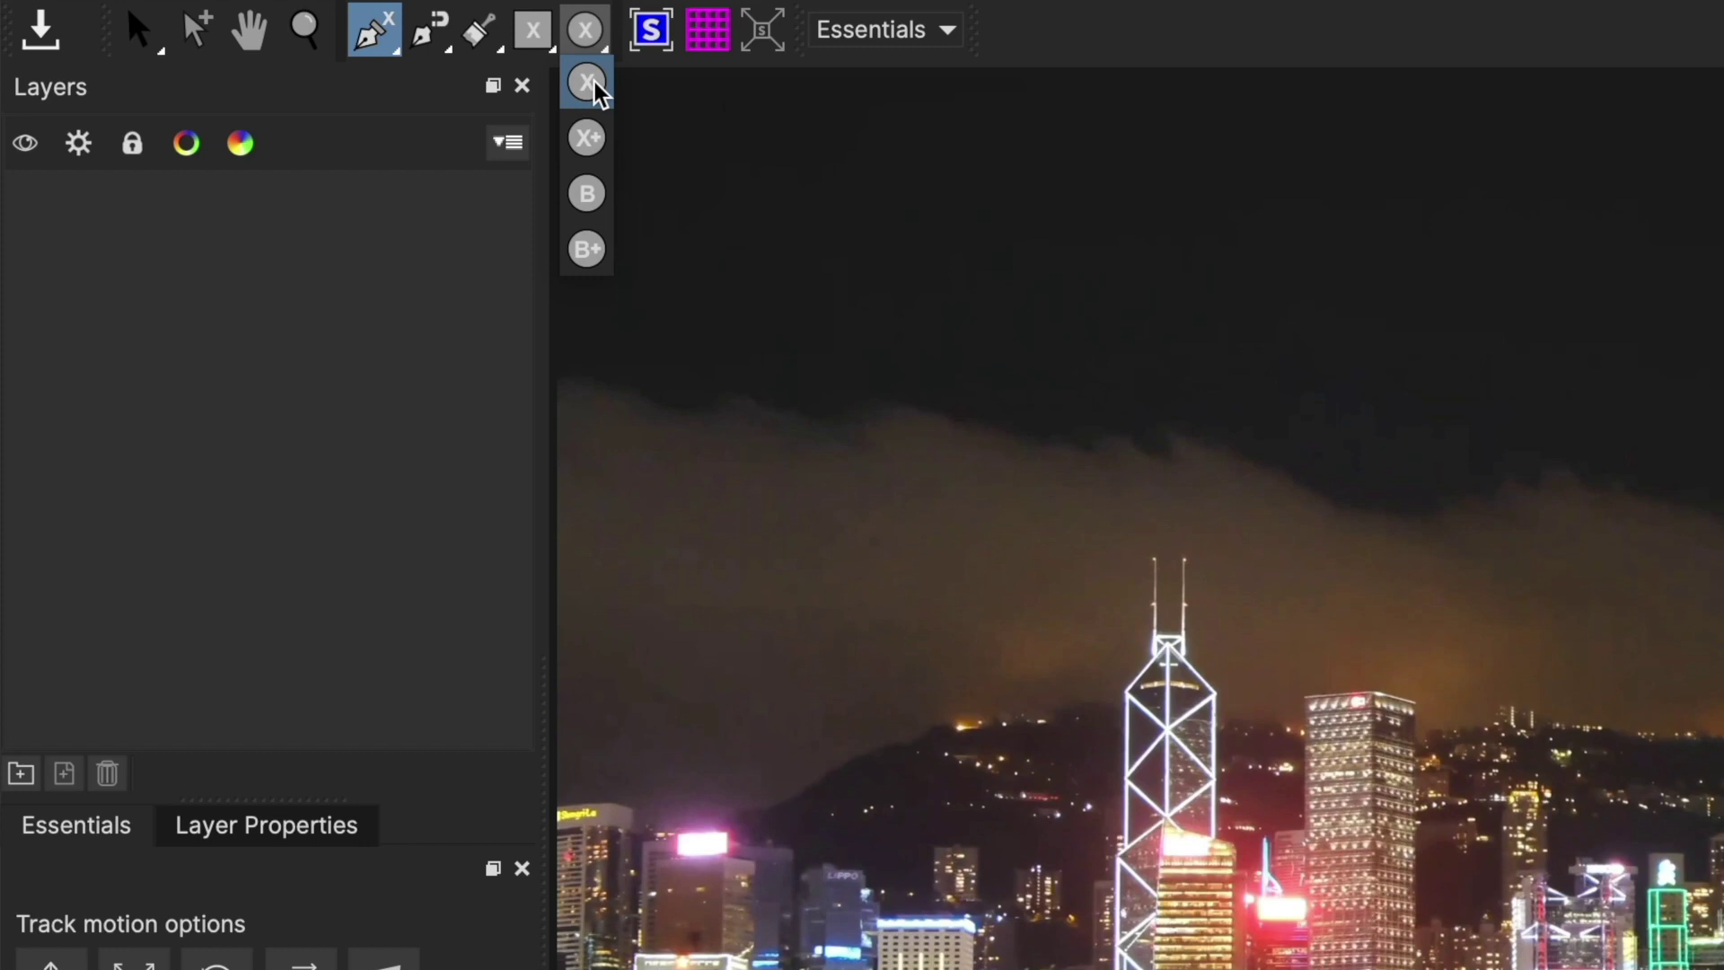
click(588, 83)
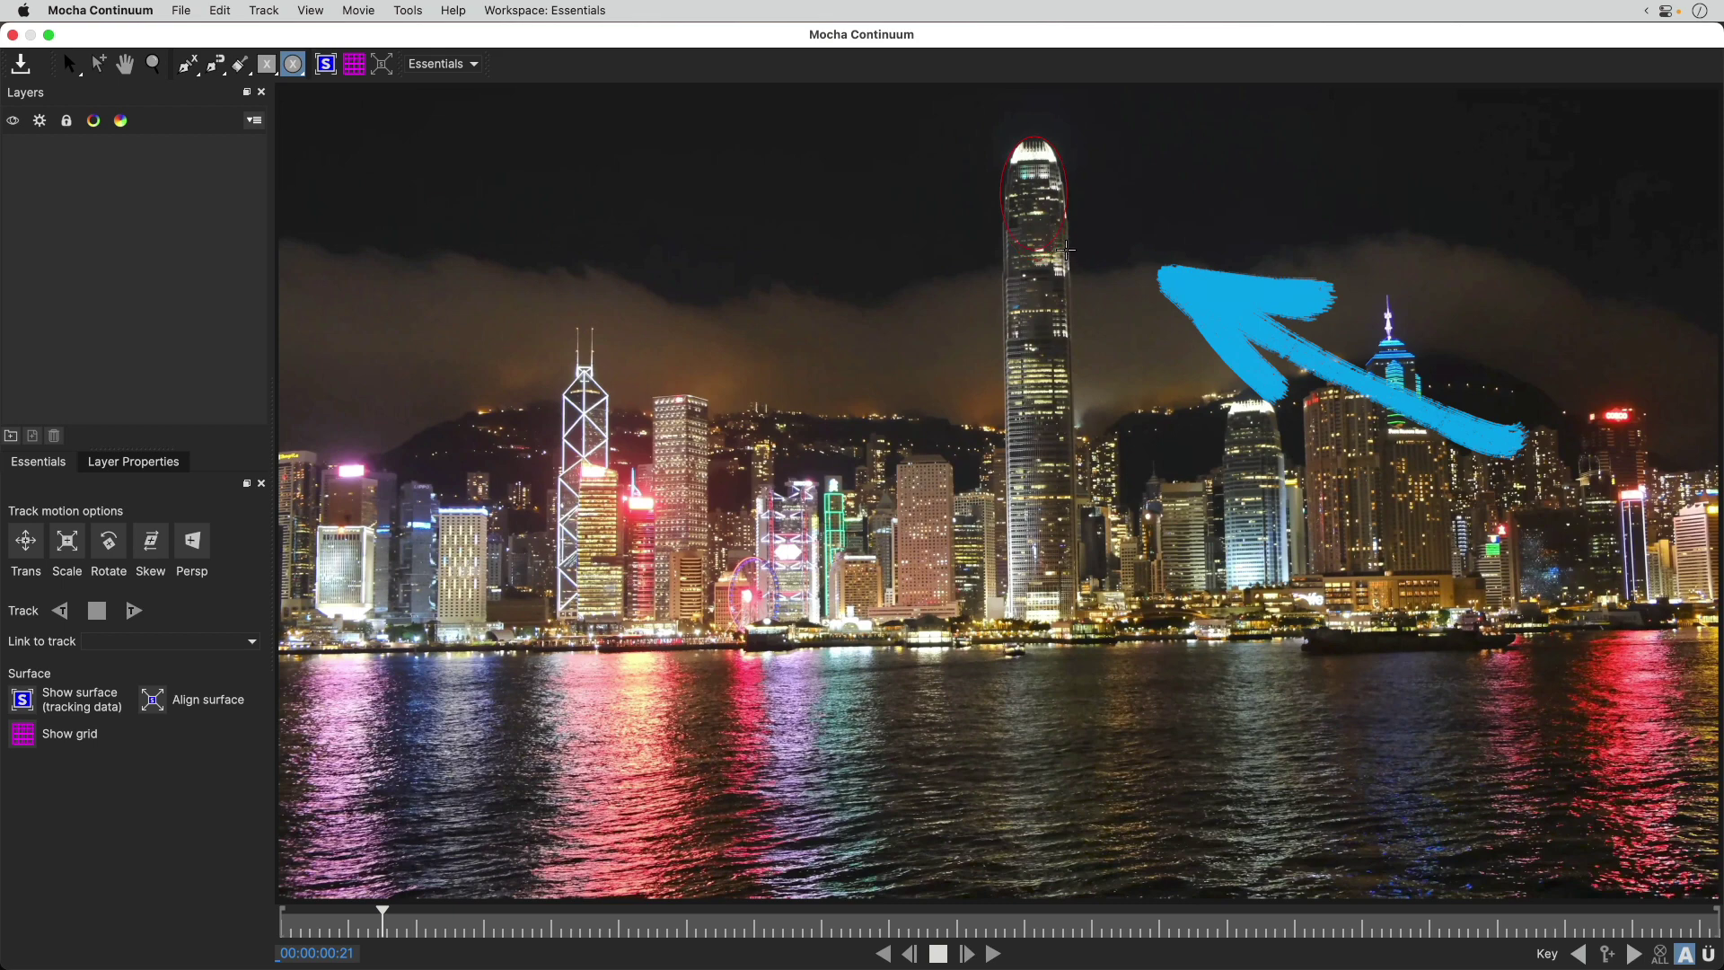
Draw an ellipse around the tallest tower's top, then undo a practice ellipse over the clouds.
drag(1066, 247, 1066, 249)
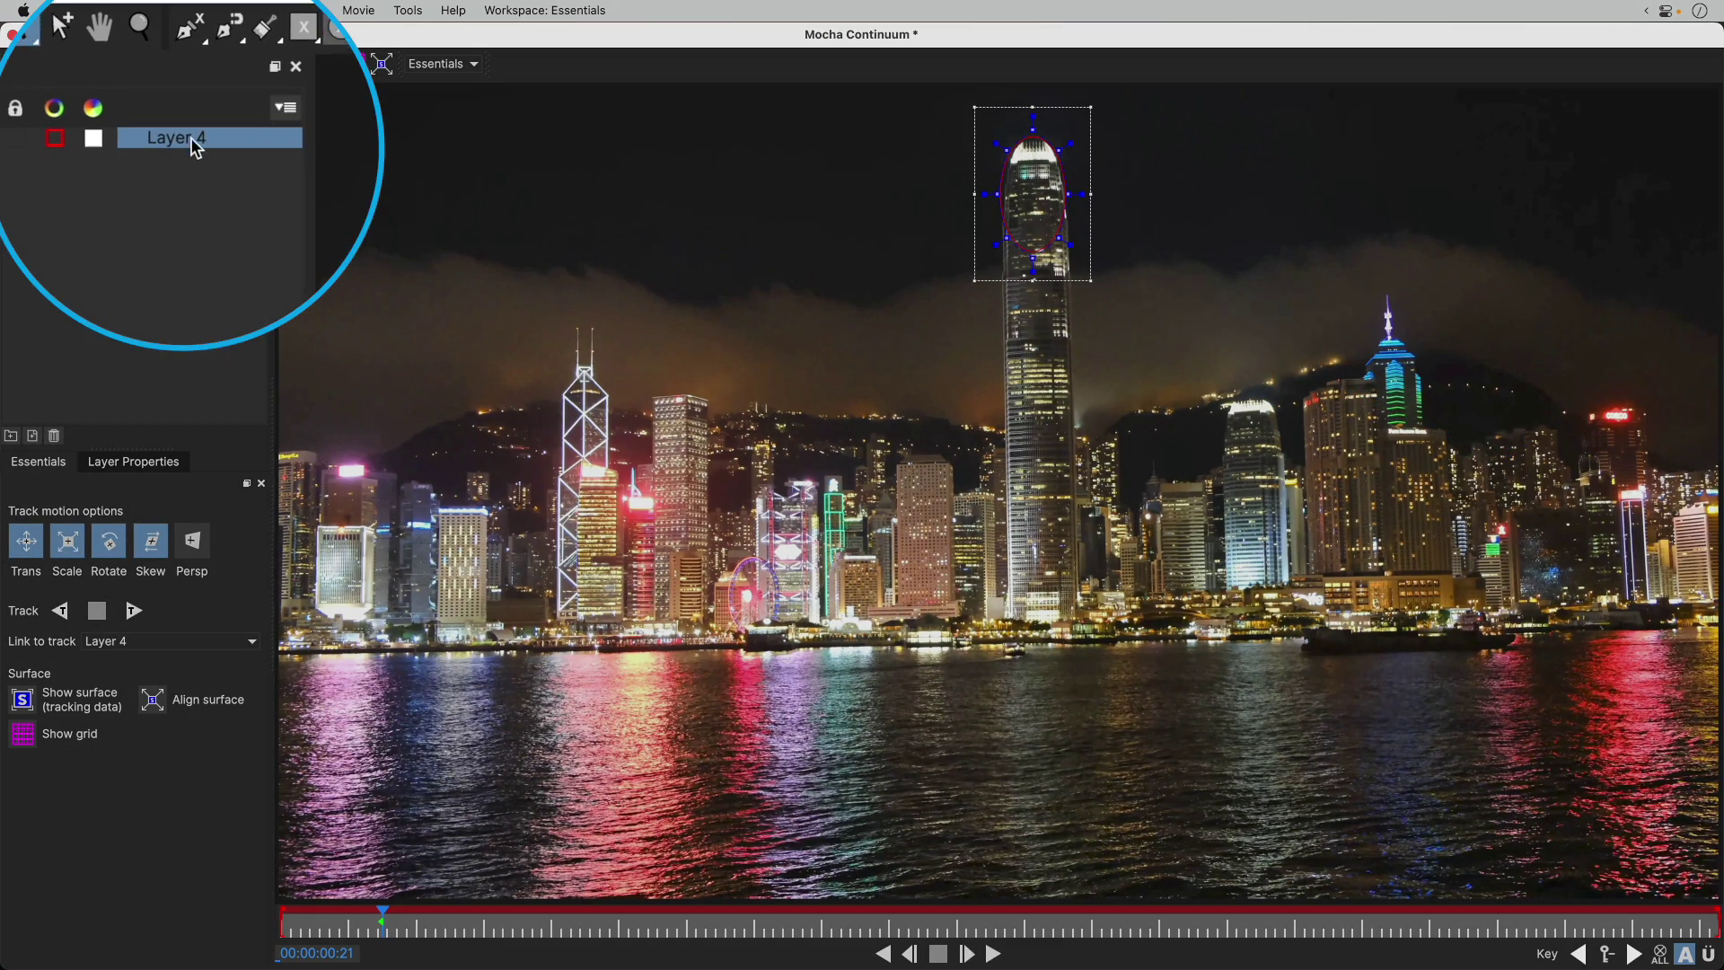
click(875, 197)
drag(738, 175, 905, 314)
drag(901, 256, 896, 257)
key(super+z)
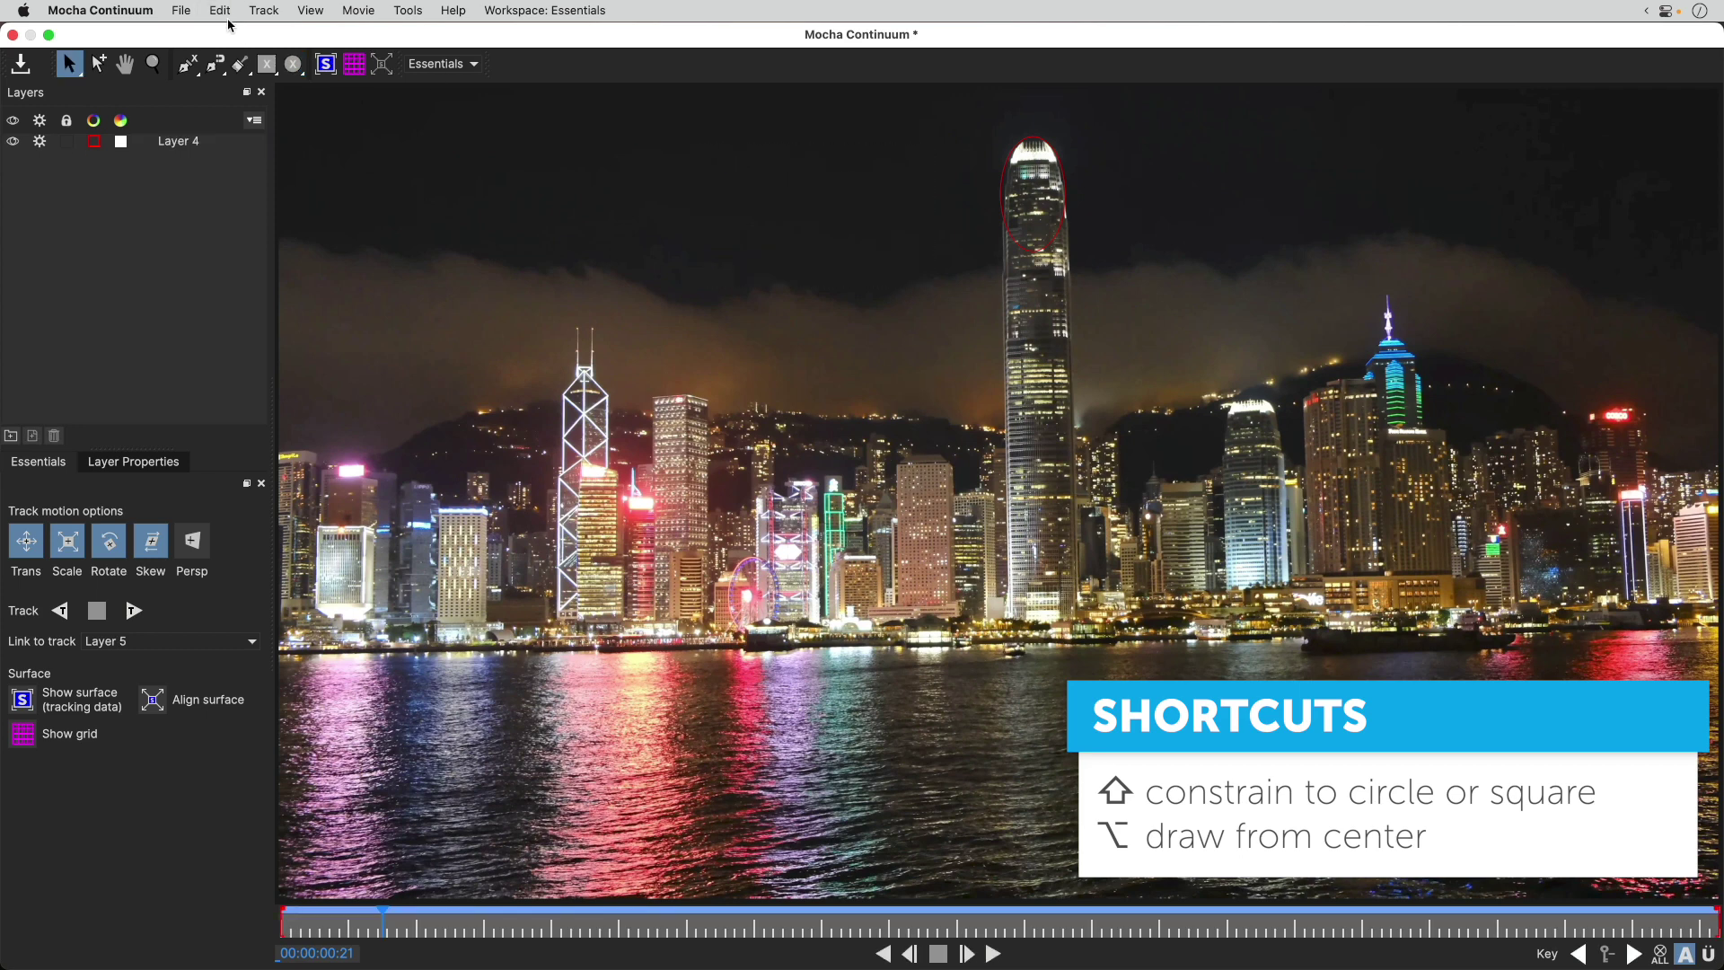
Draw a practice circle outward from its centre and undo it.
click(293, 64)
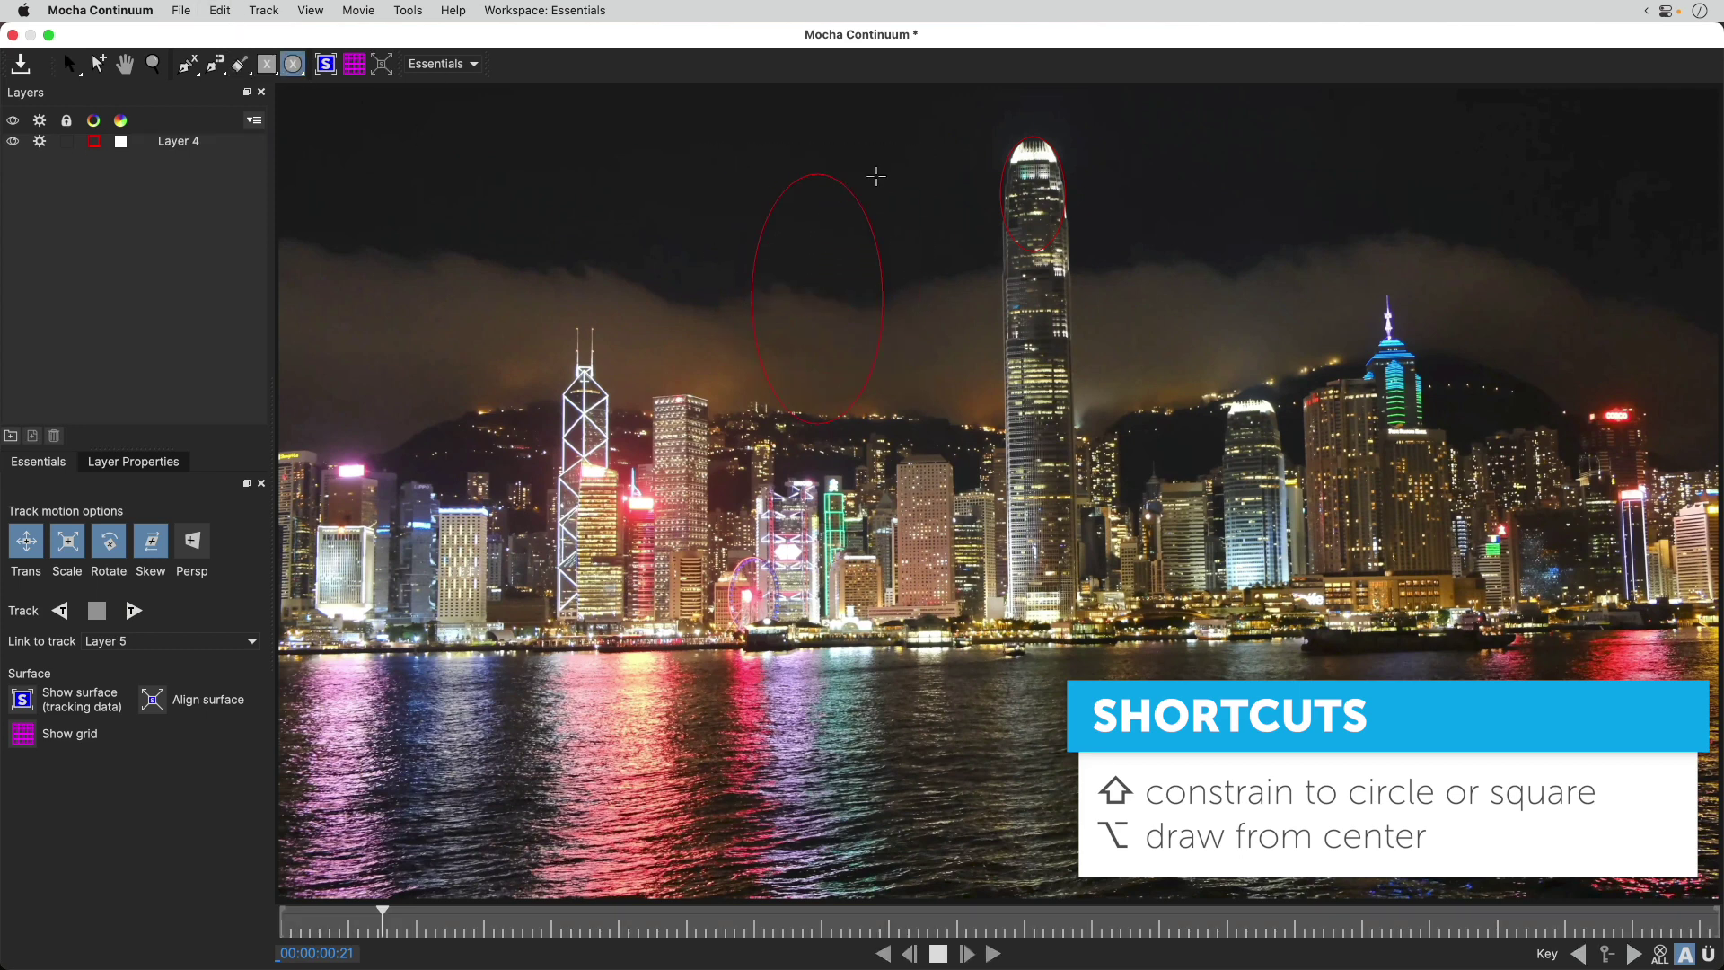
mouse_move(933, 201)
mouse_down()
mouse_move(893, 224)
mouse_move(920, 209)
mouse_up()
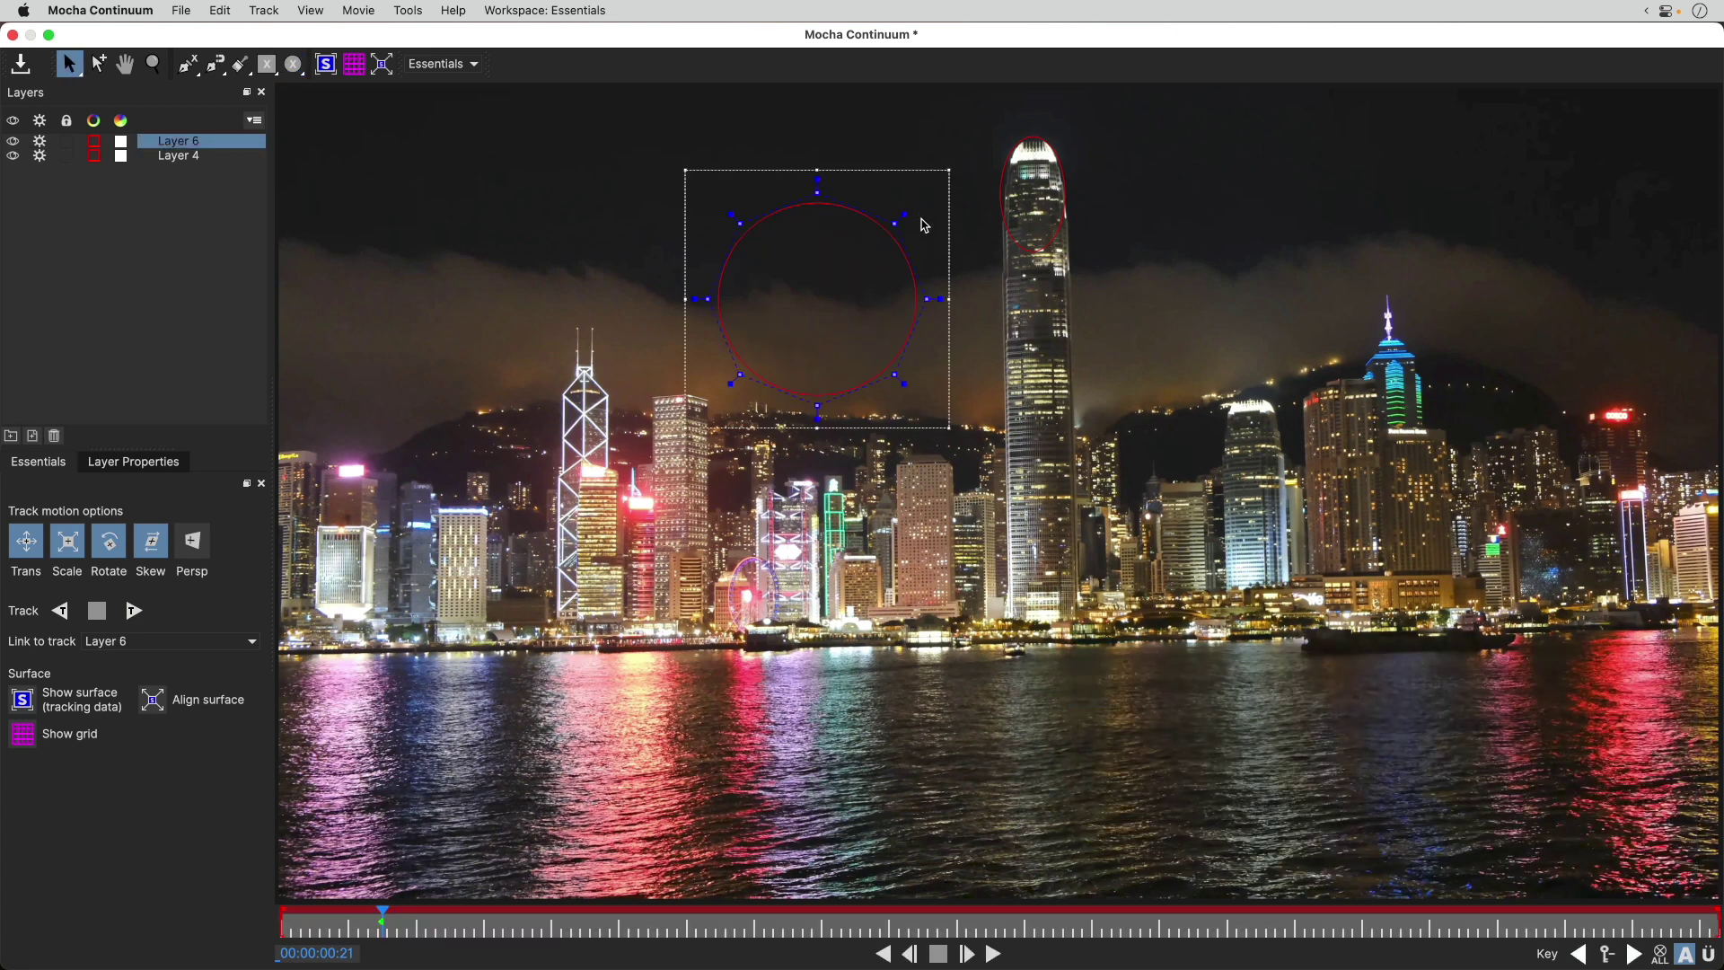
key(super+z)
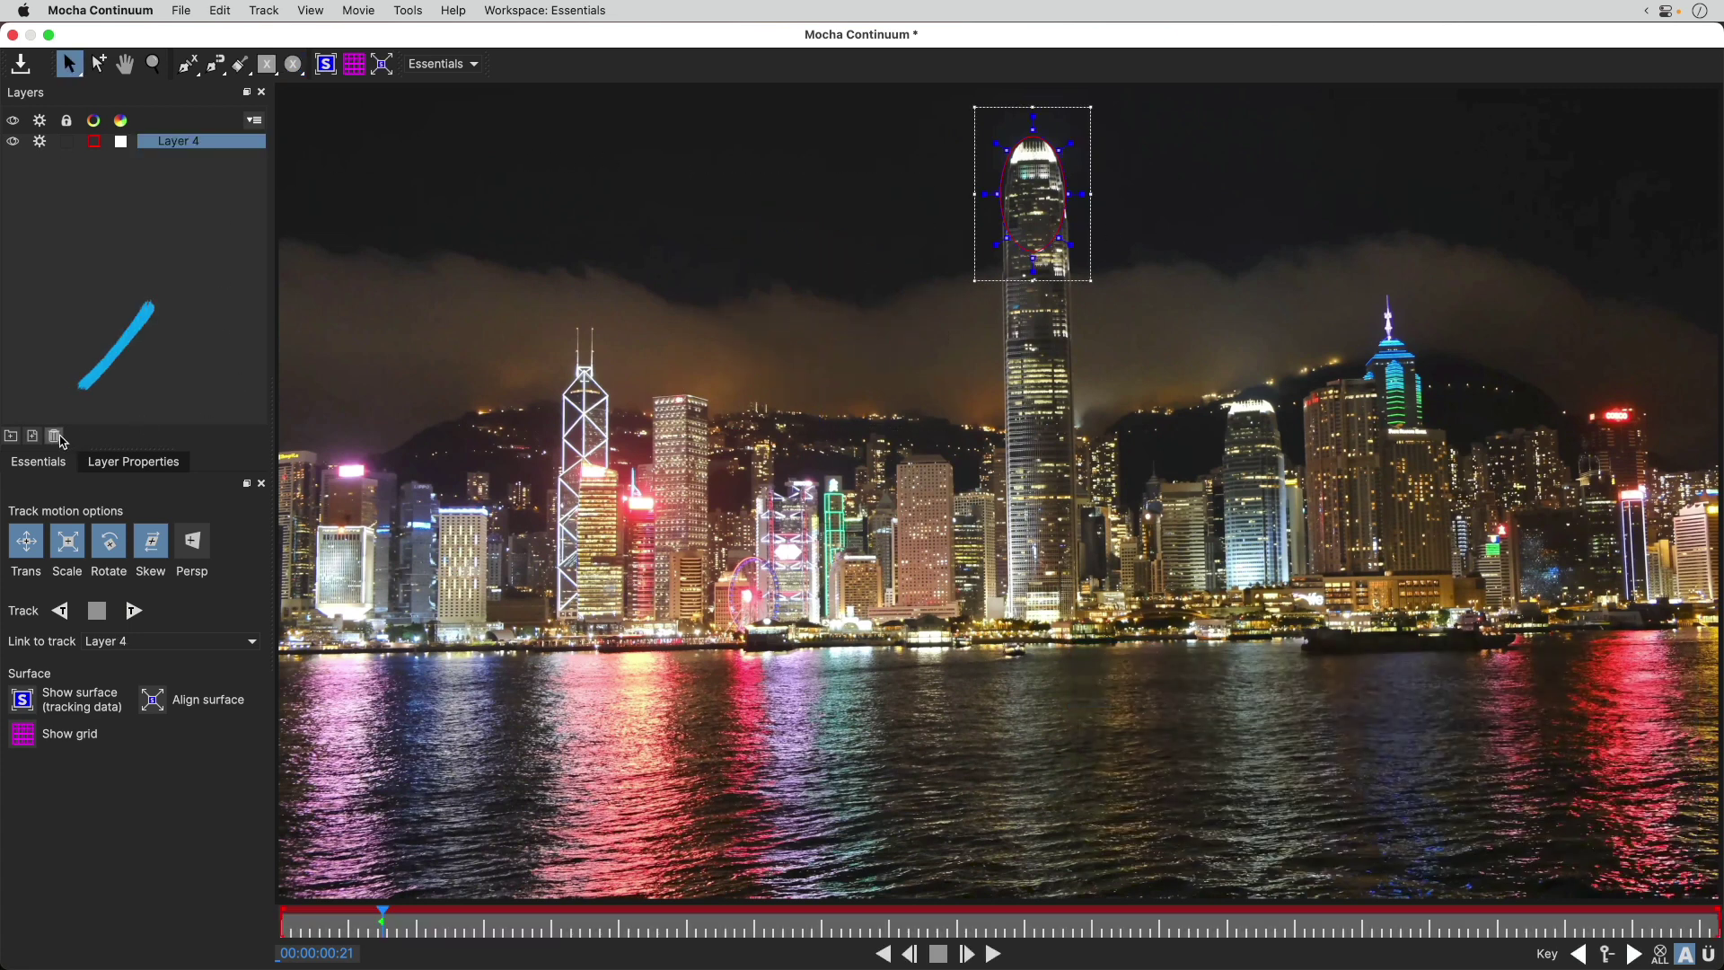
Delete Layer 4 and fit a new ellipse on Layer 7 over the tower's top.
click(54, 436)
click(293, 63)
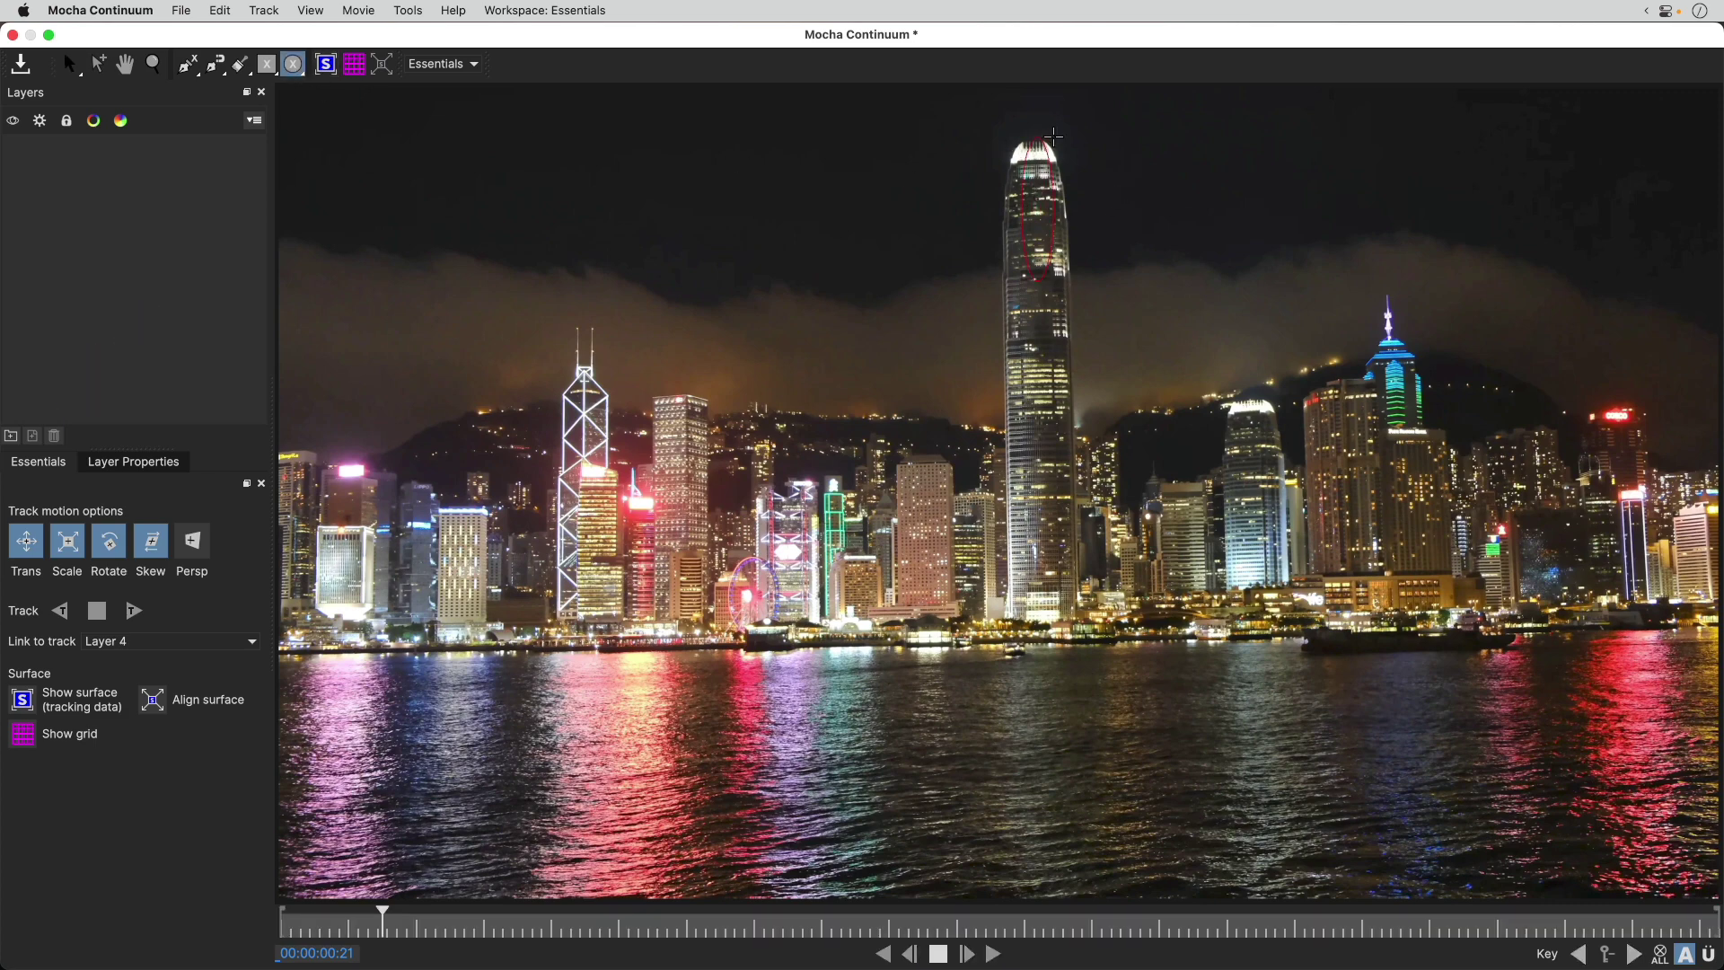
drag(1053, 134, 1066, 141)
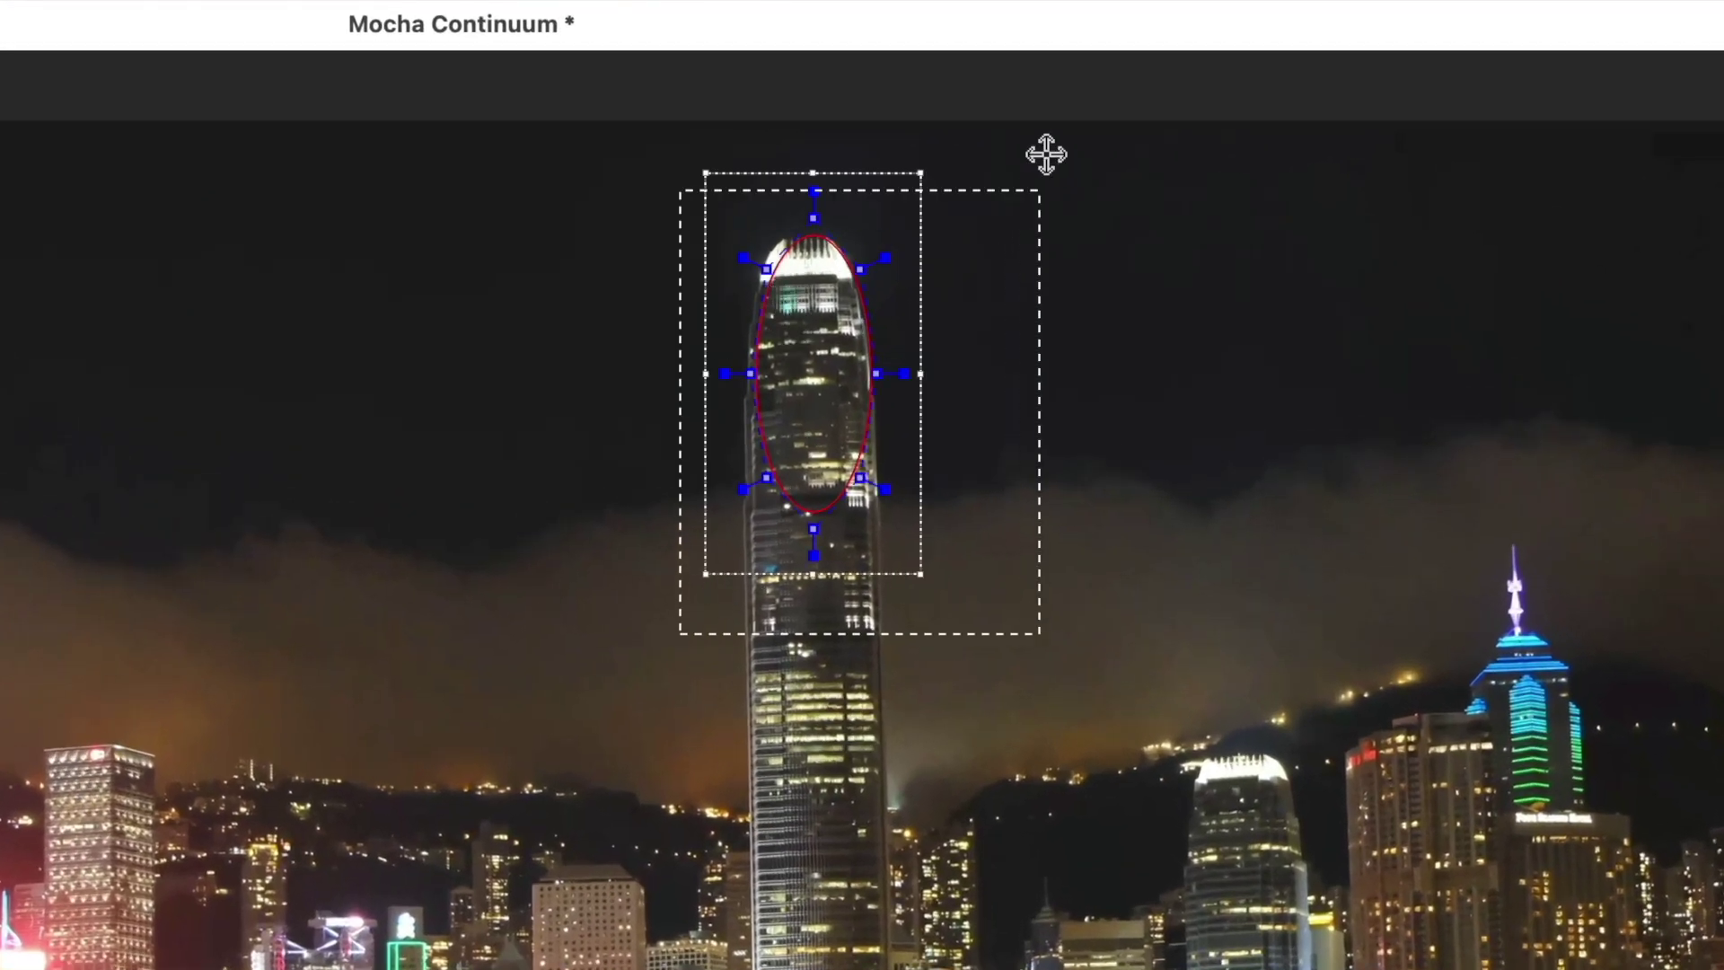
drag(863, 279, 861, 271)
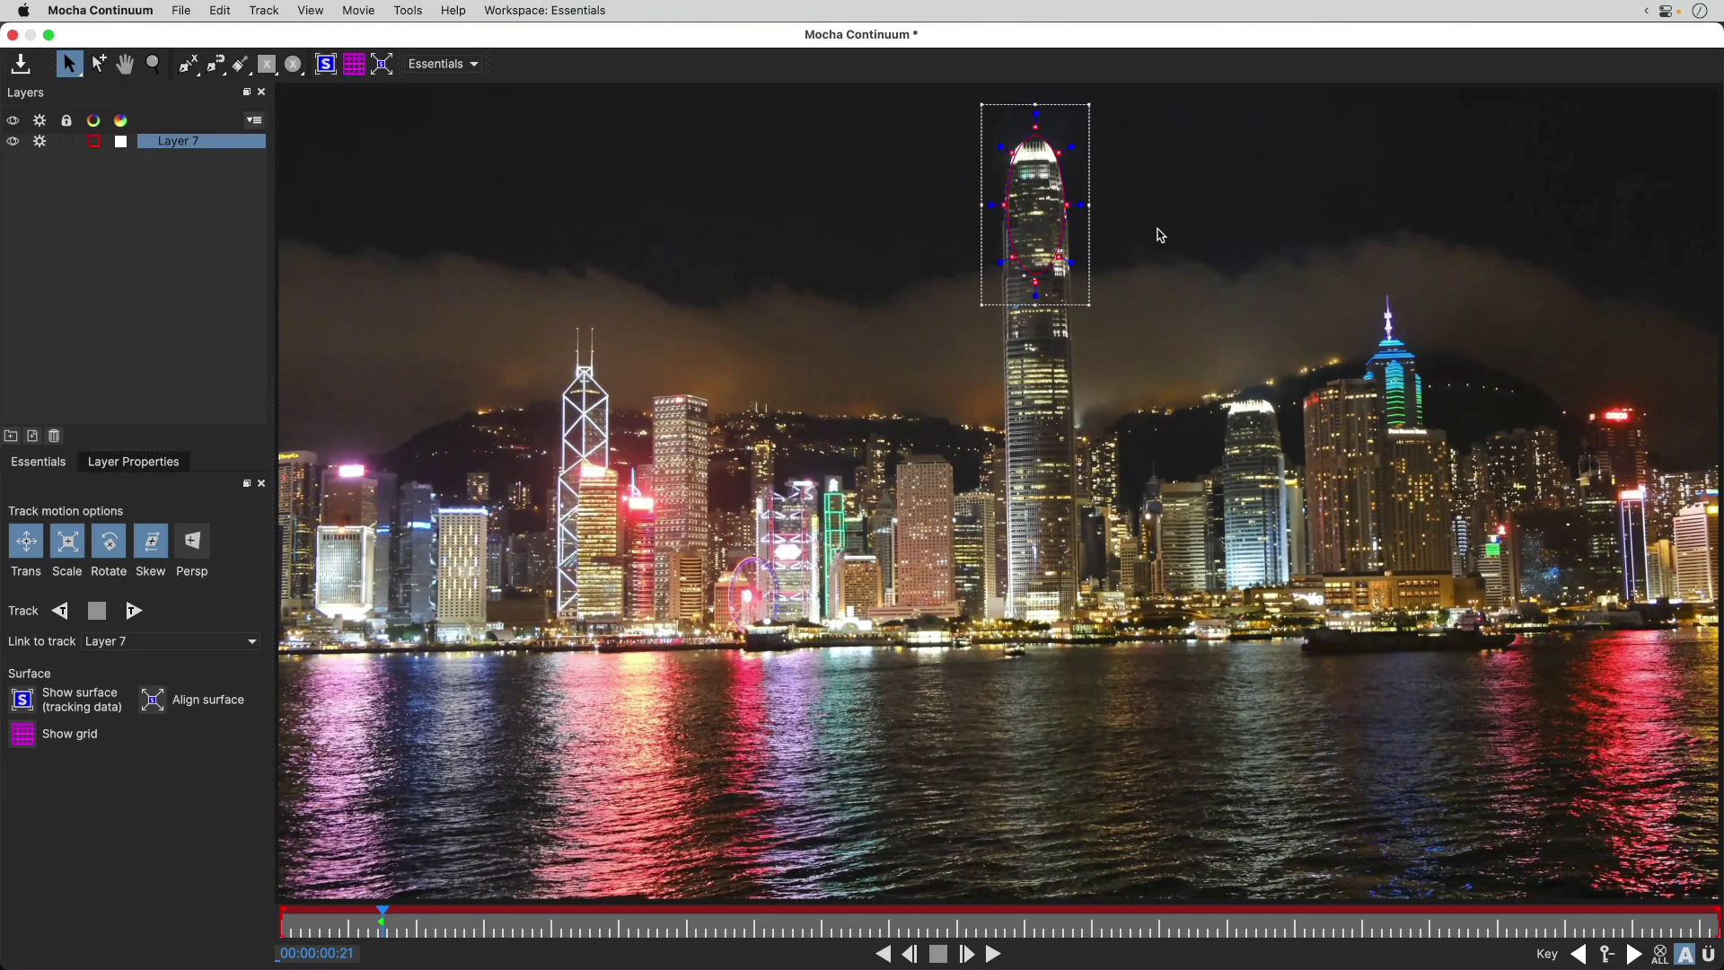
Zoom in and pan to centre the tower top, then return to the Select tool.
scroll(1045, 192, up, 5)
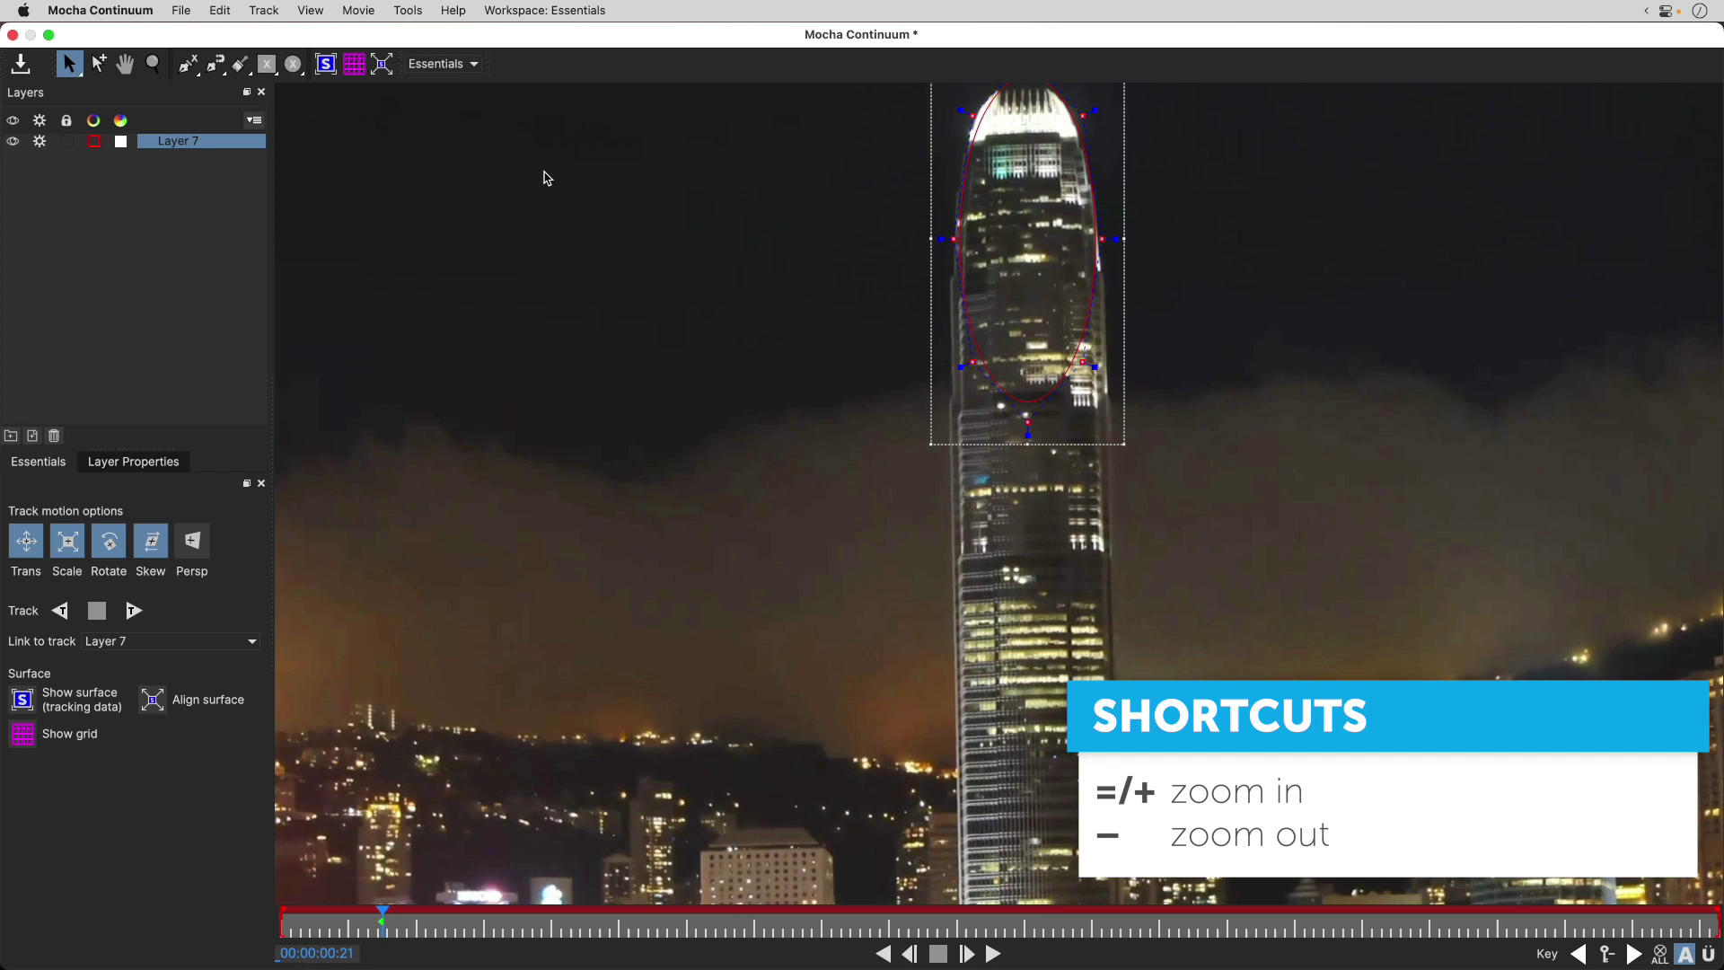
click(135, 70)
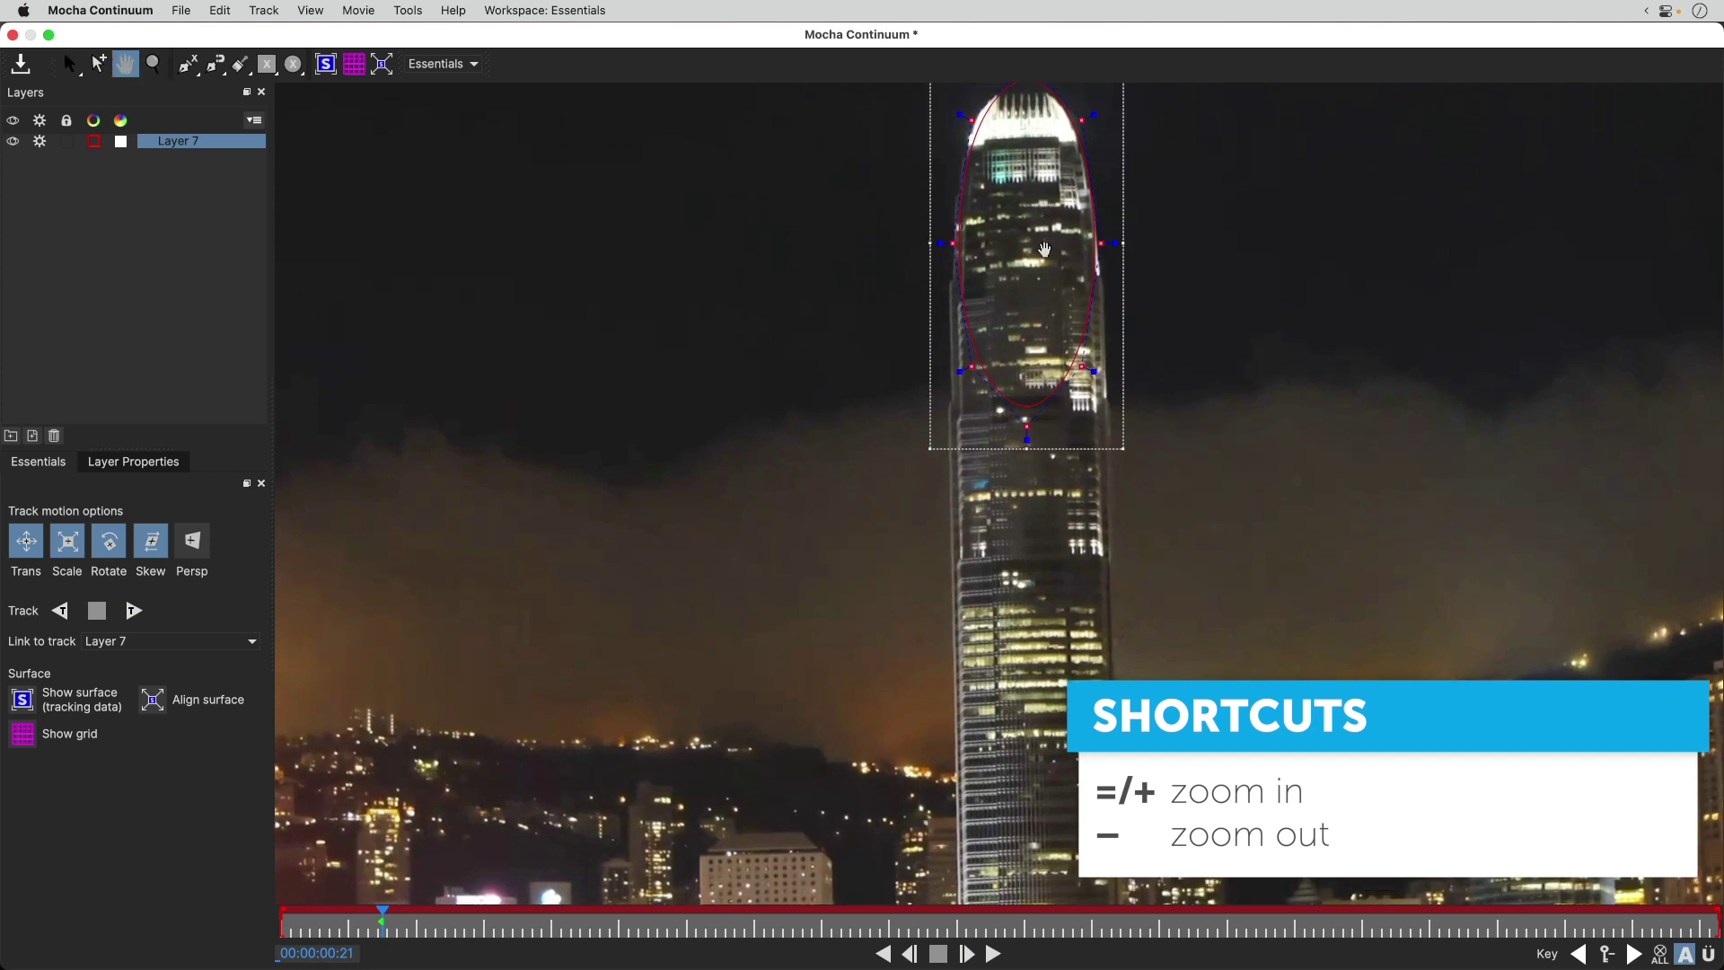
drag(1065, 232, 1060, 323)
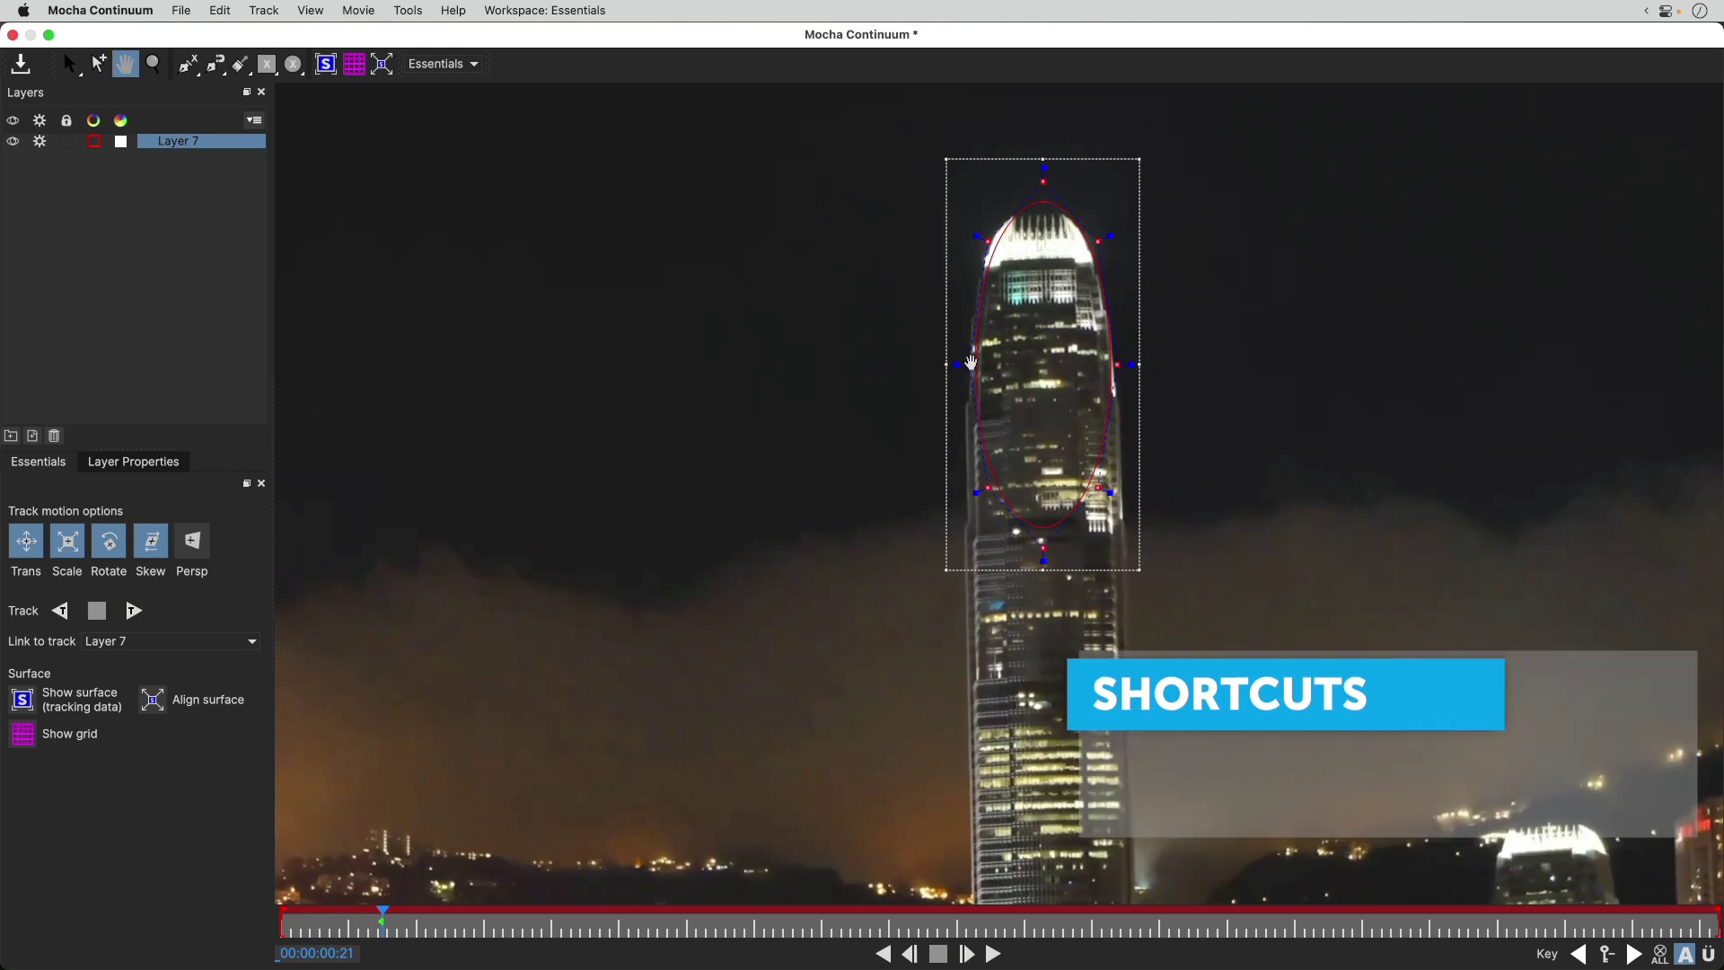
click(75, 66)
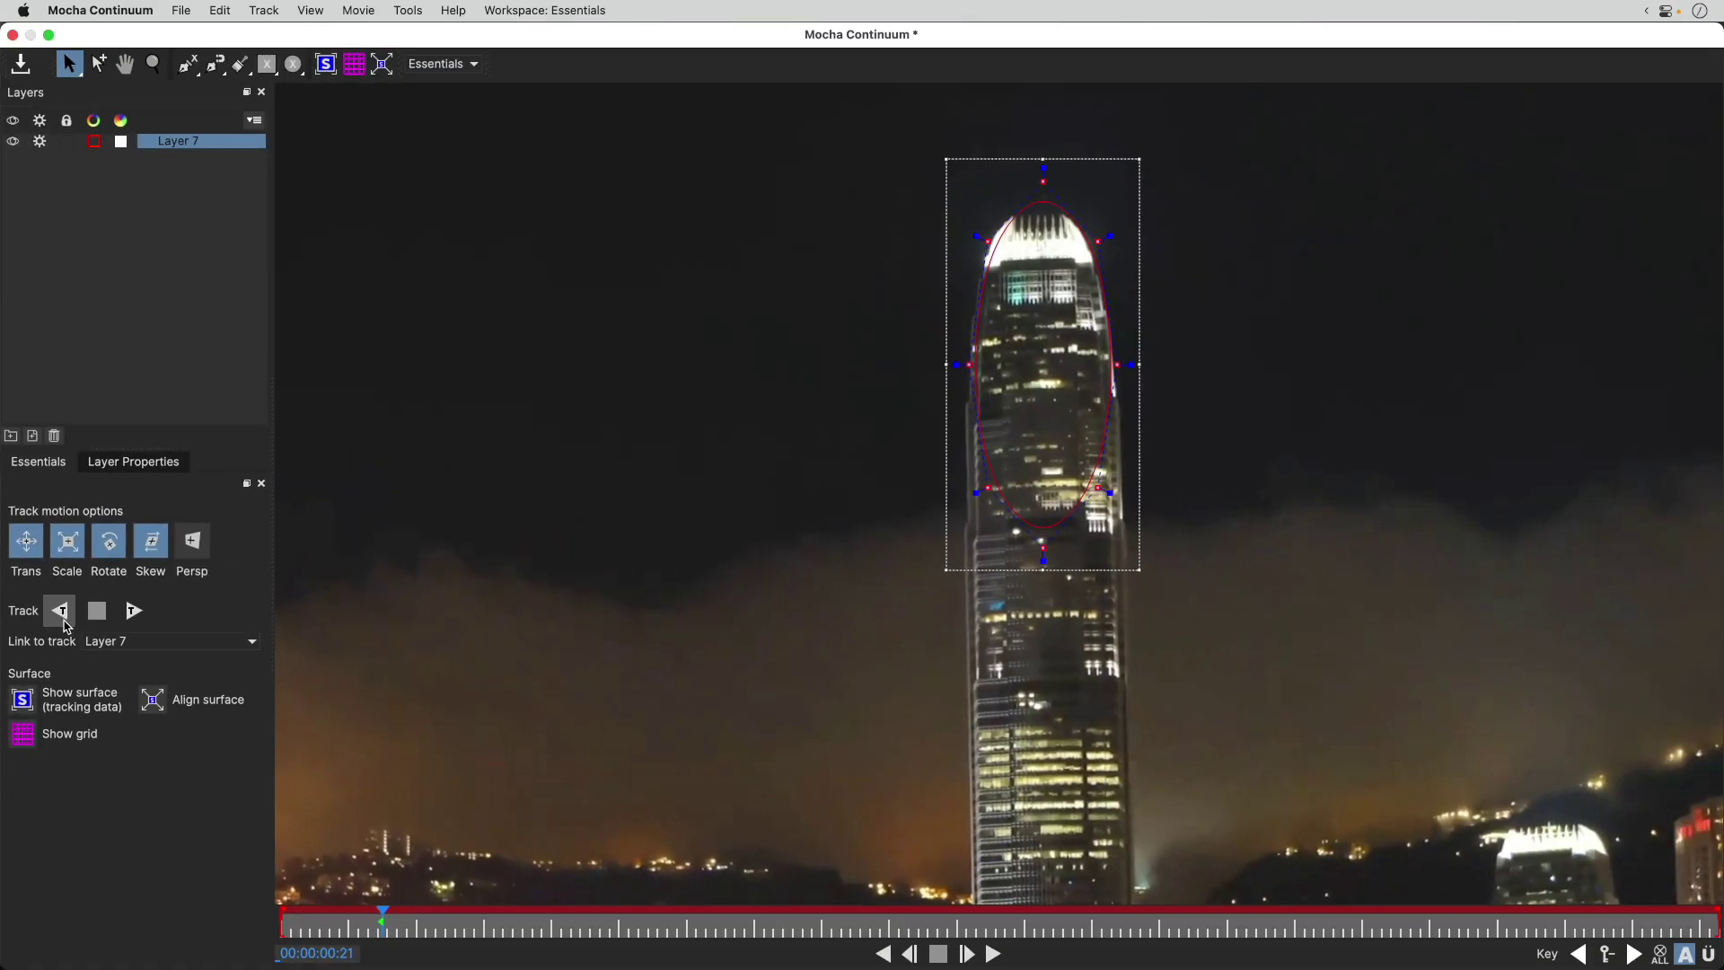
Track Layer 7's tower ellipse forward through the whole clip.
click(62, 615)
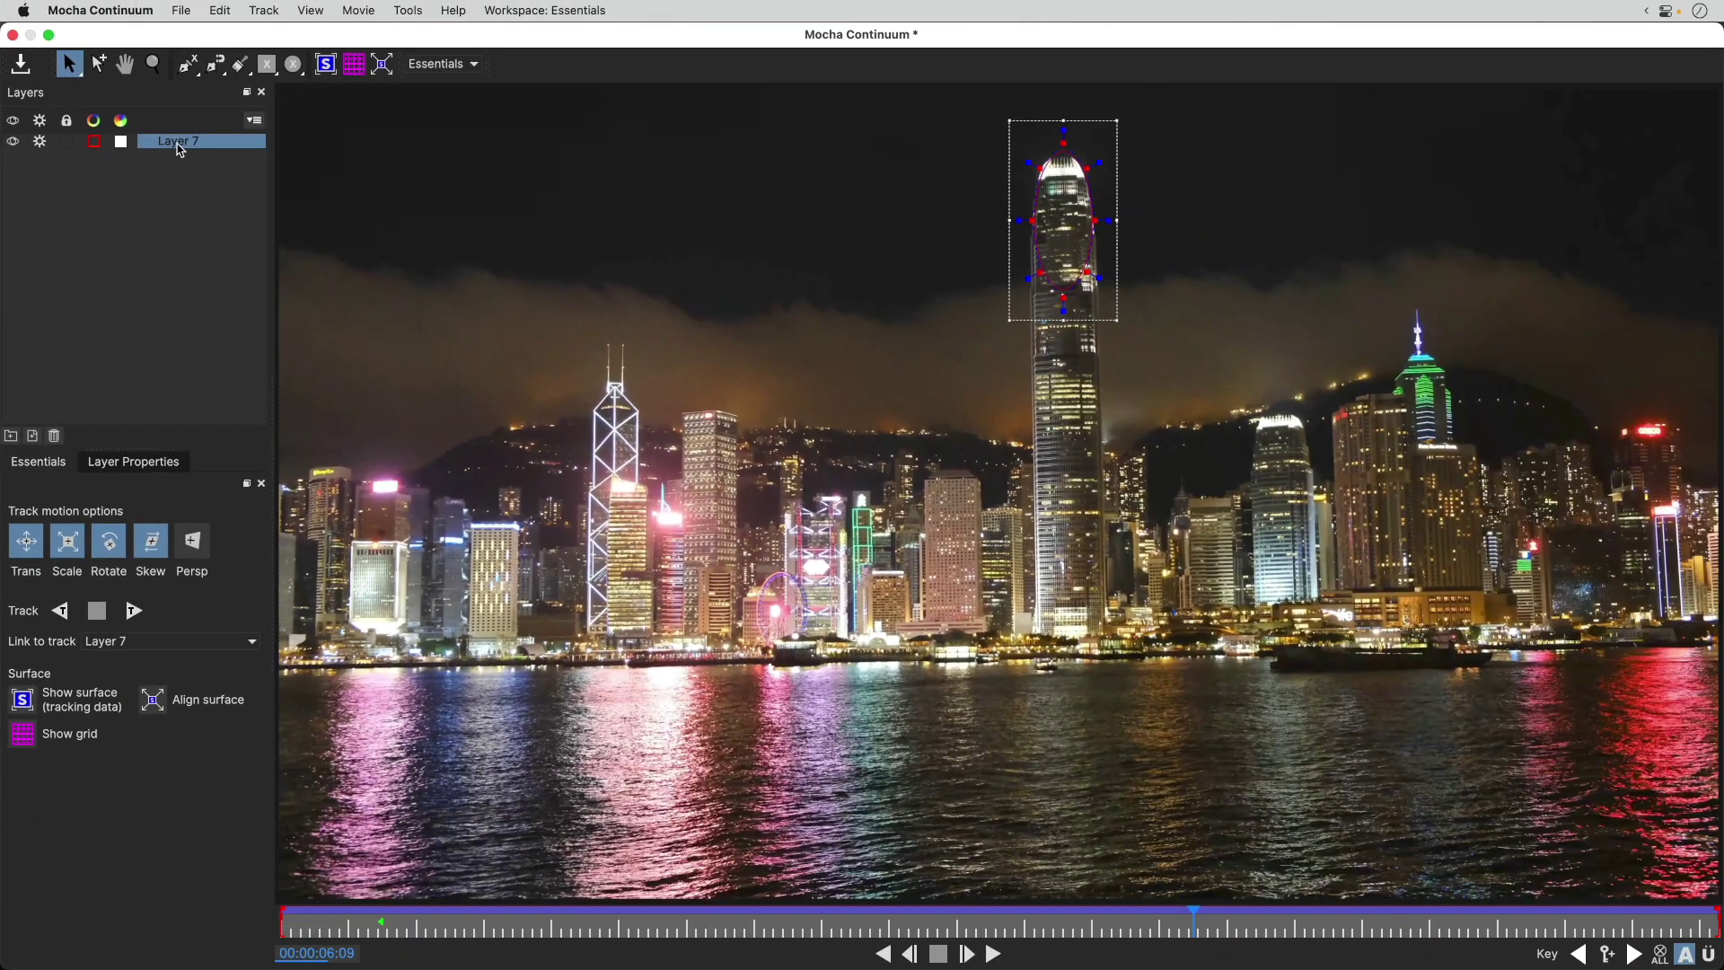
click(267, 63)
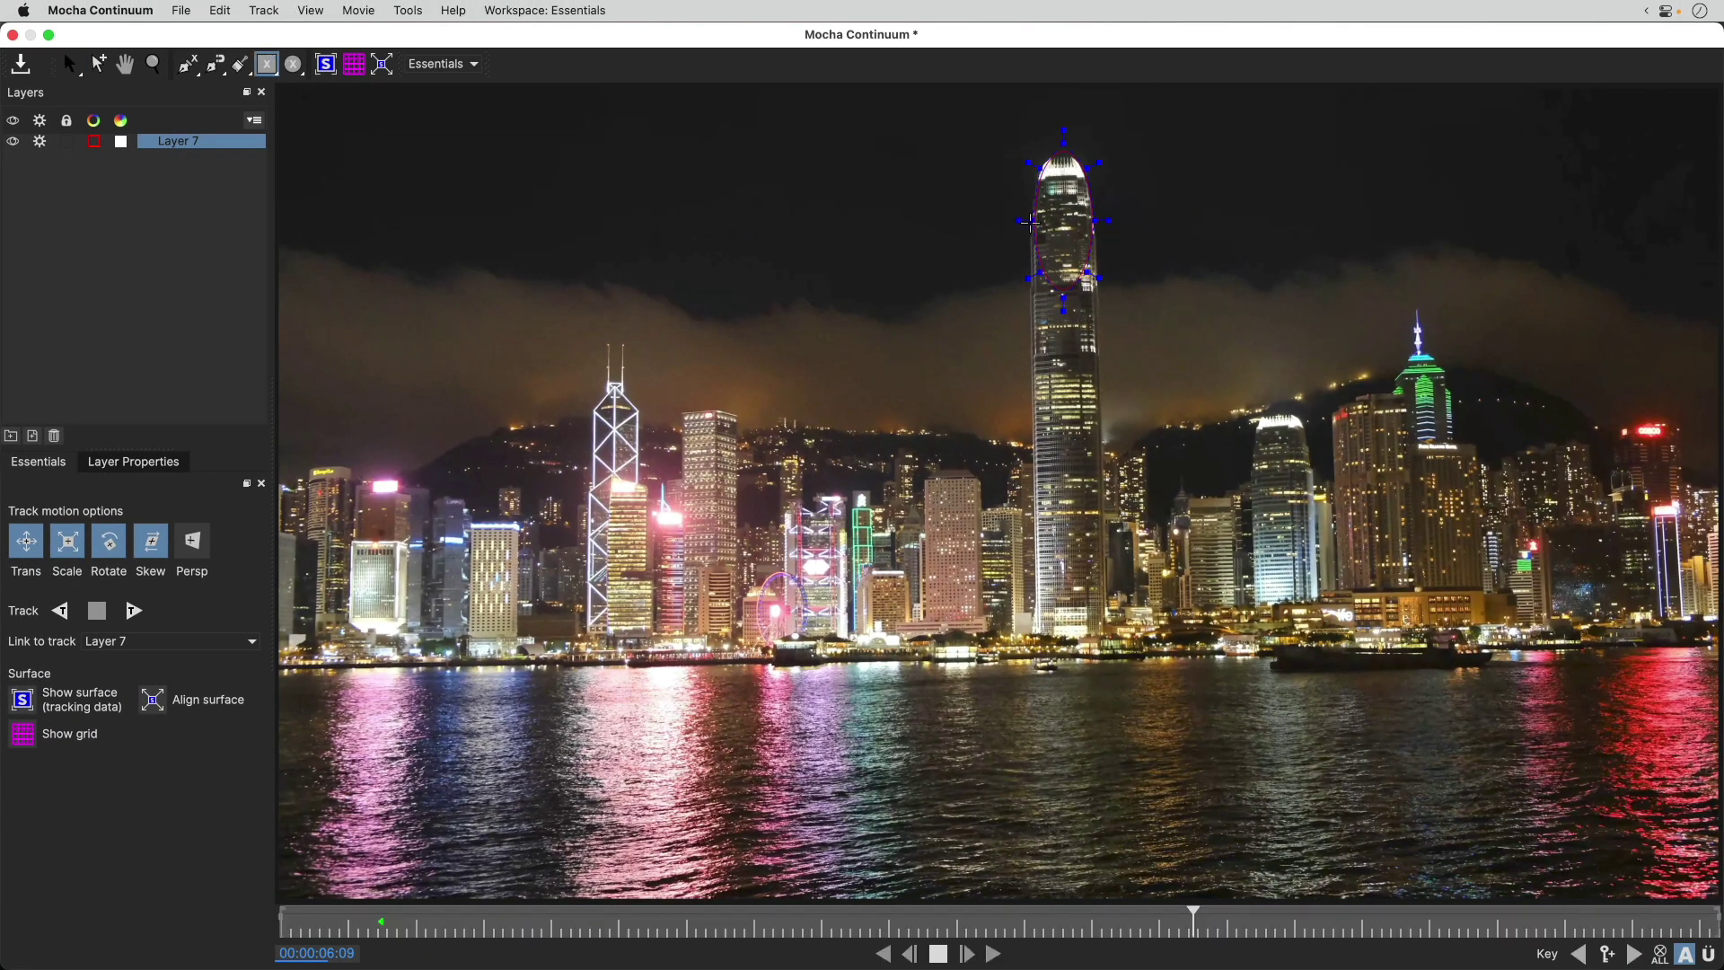
drag(1128, 554, 1105, 644)
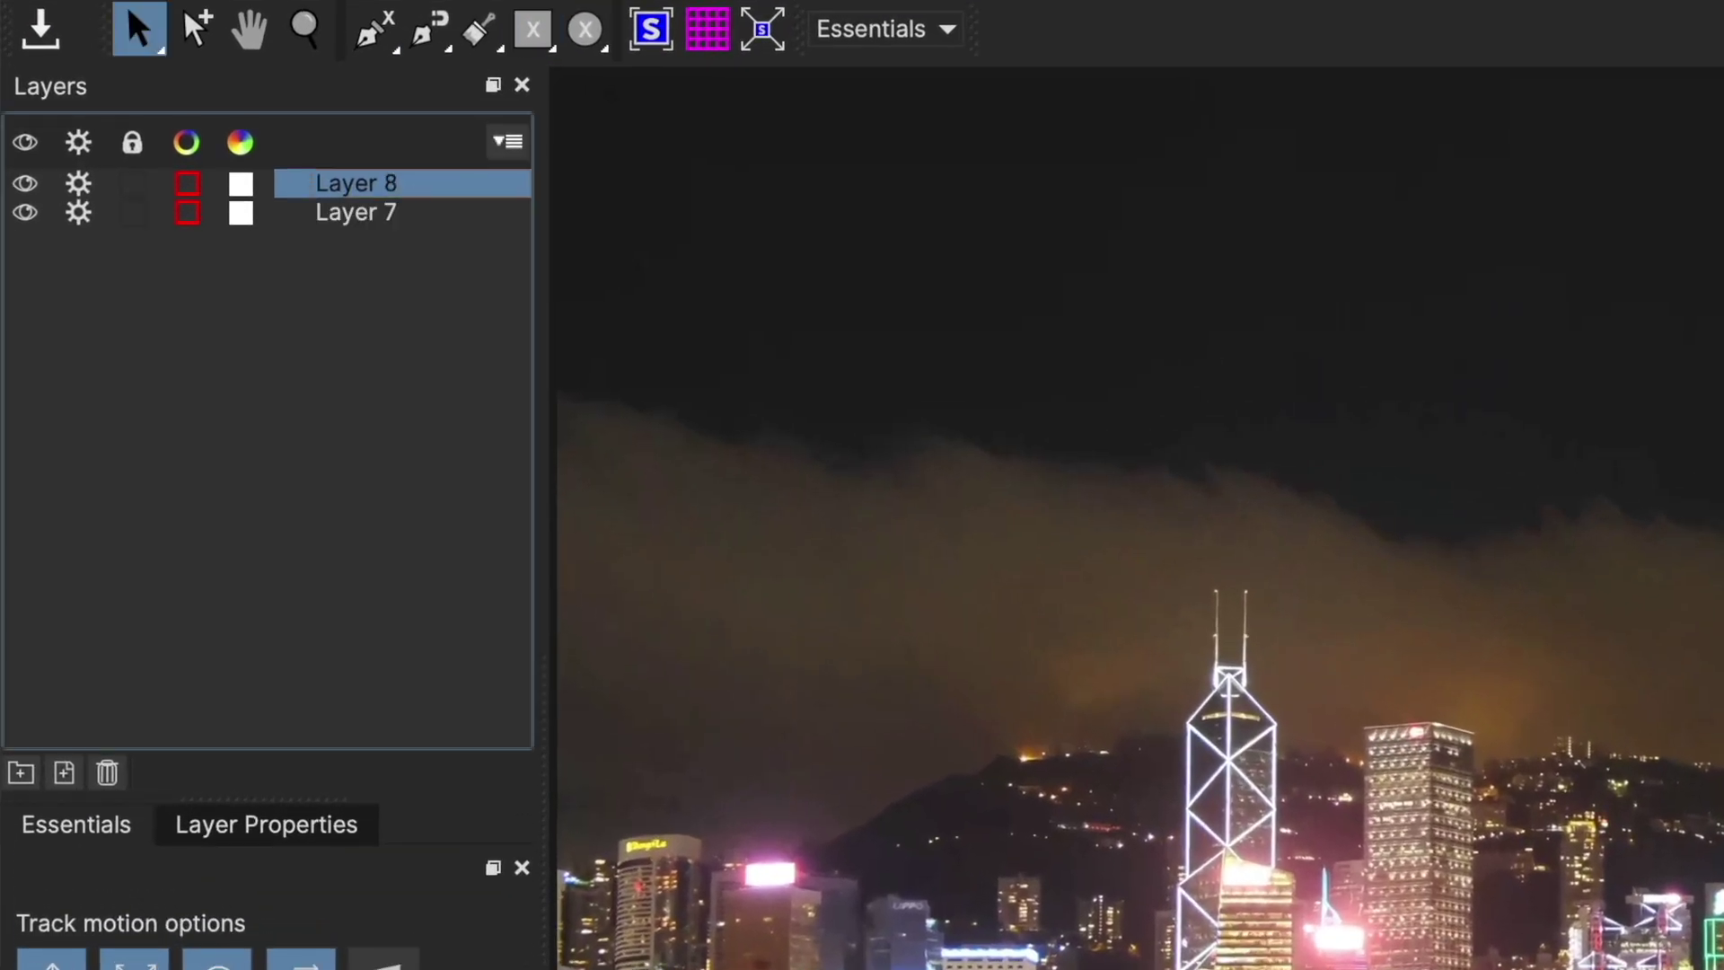
click(191, 186)
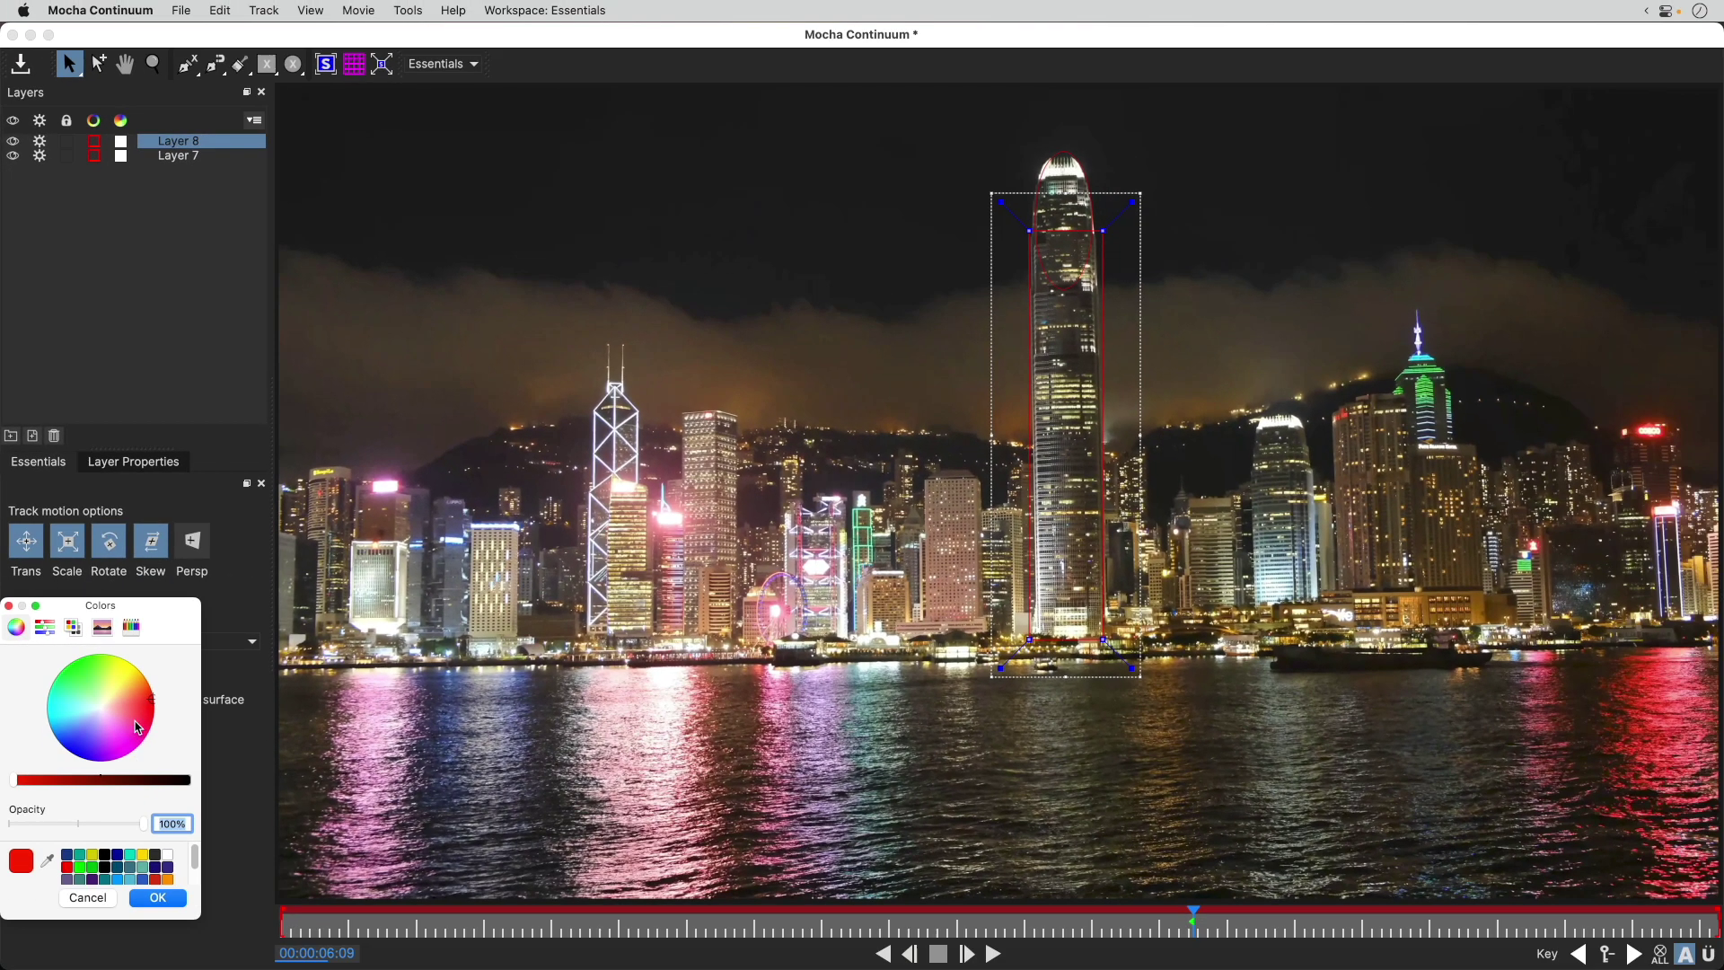
click(125, 673)
click(154, 898)
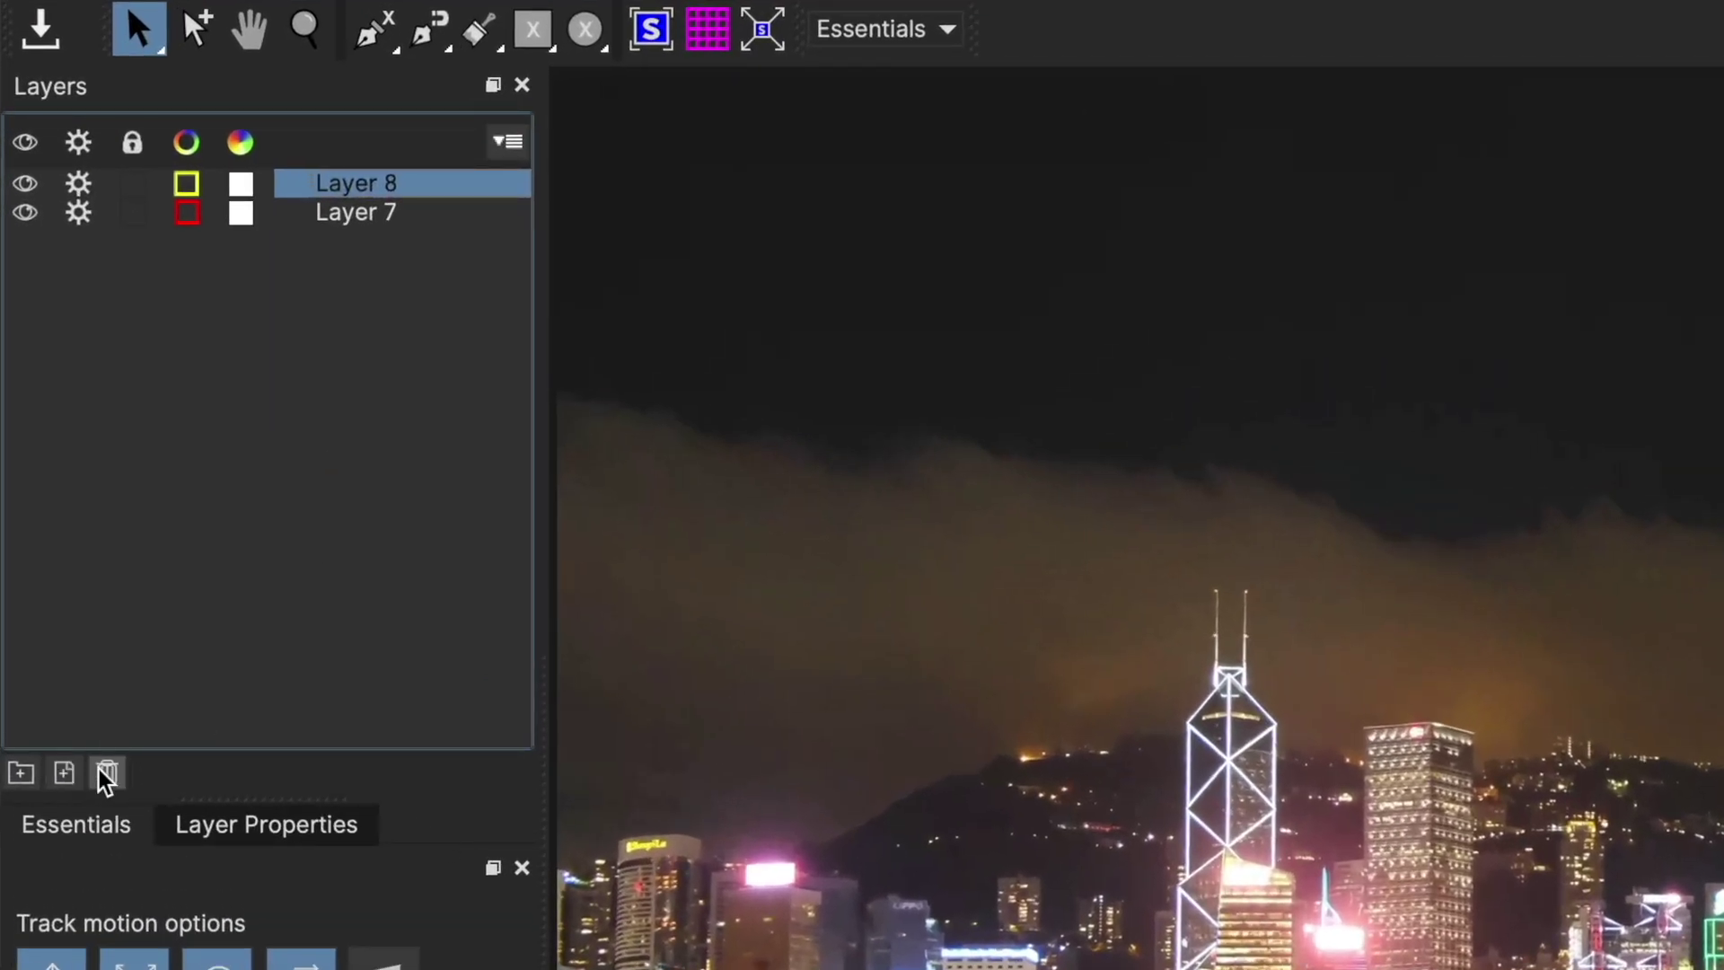
click(105, 772)
click(369, 182)
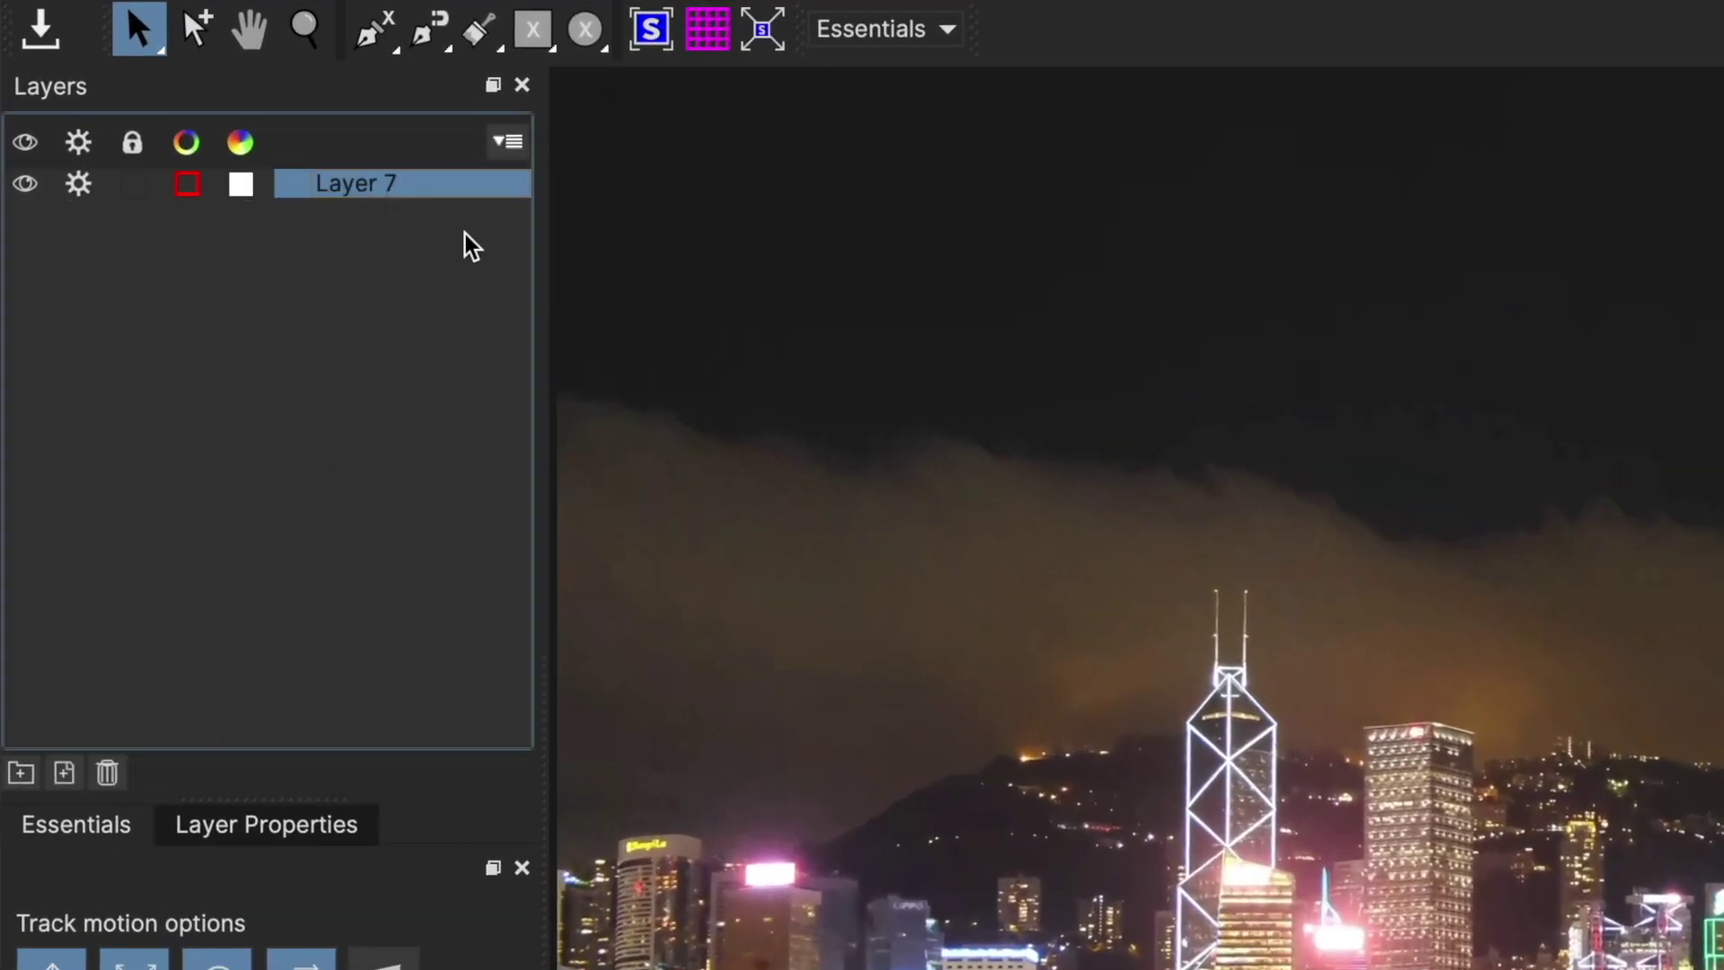
Add an X-spline rectangle spanning the tower's full height to Layer 7 and refine its points.
click(536, 32)
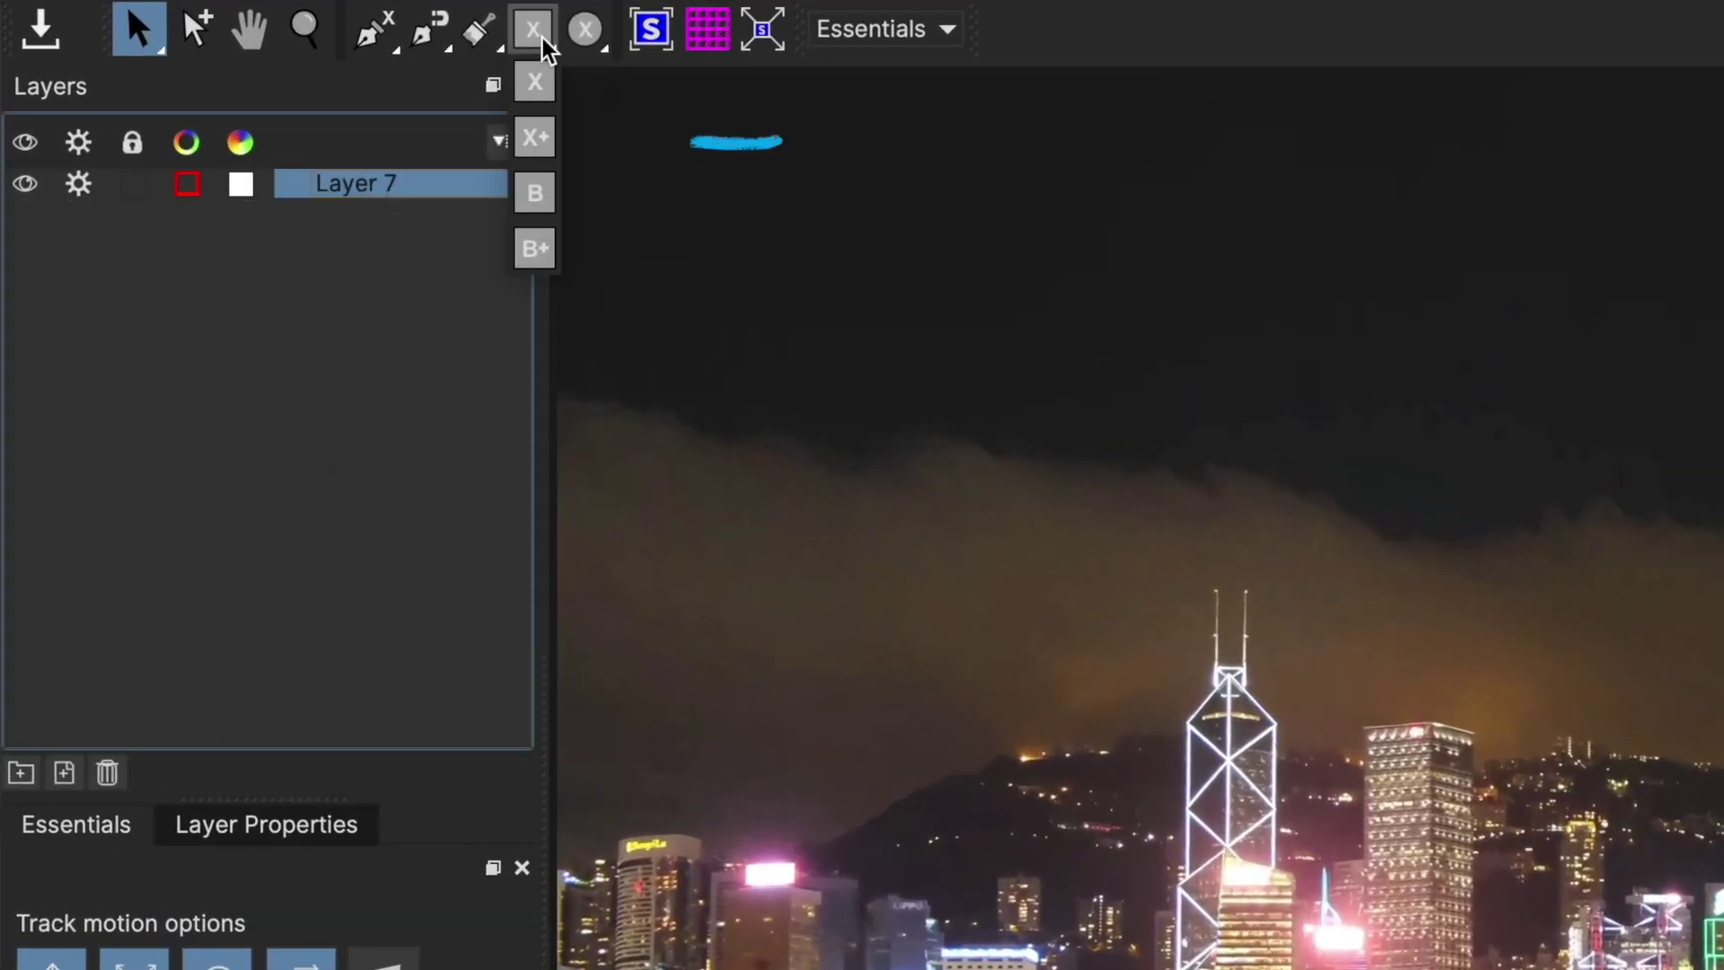
click(535, 139)
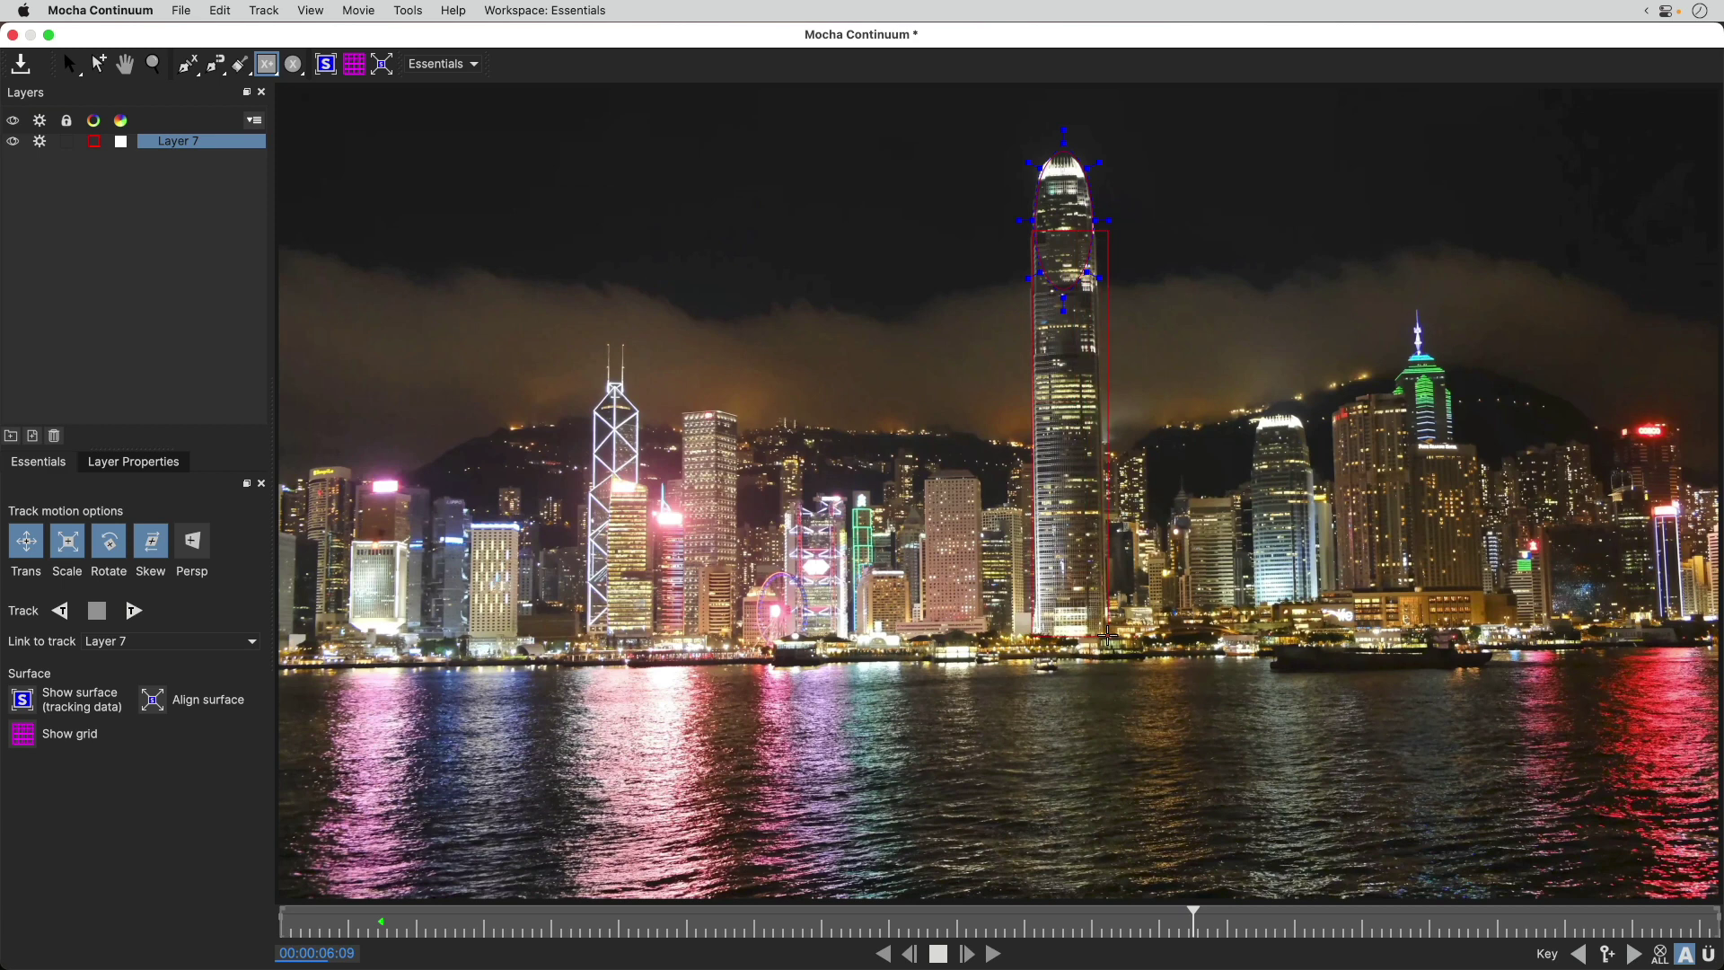
right_click(1108, 636)
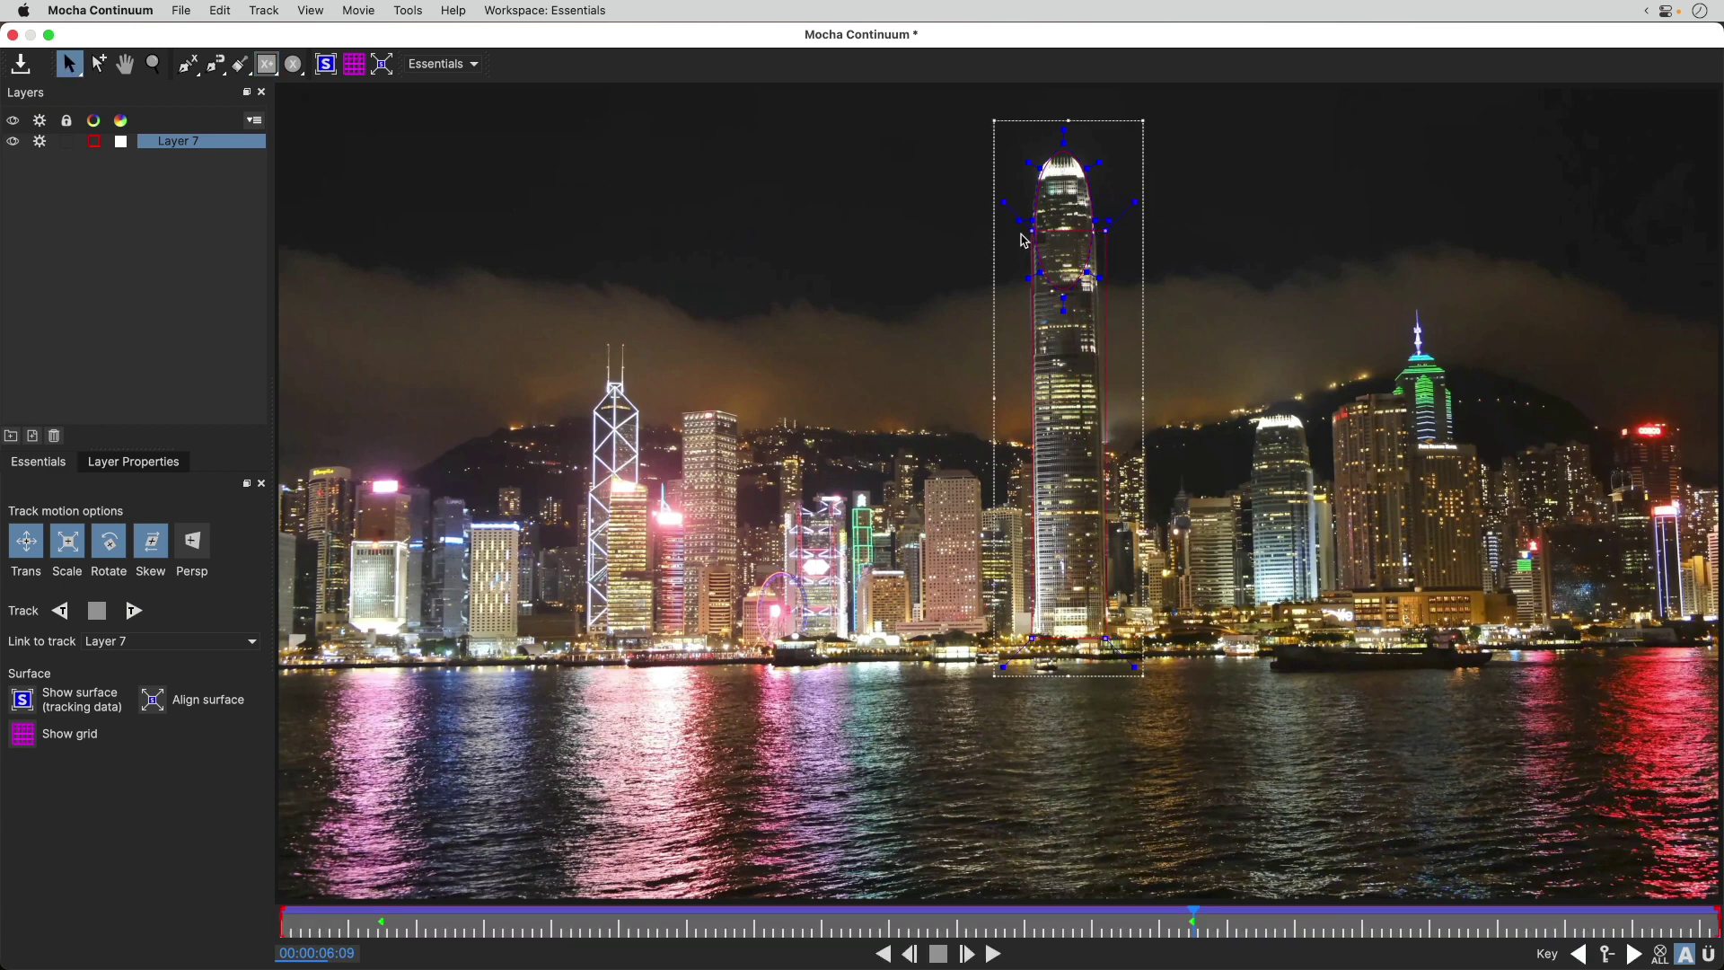
drag(1105, 234, 1094, 220)
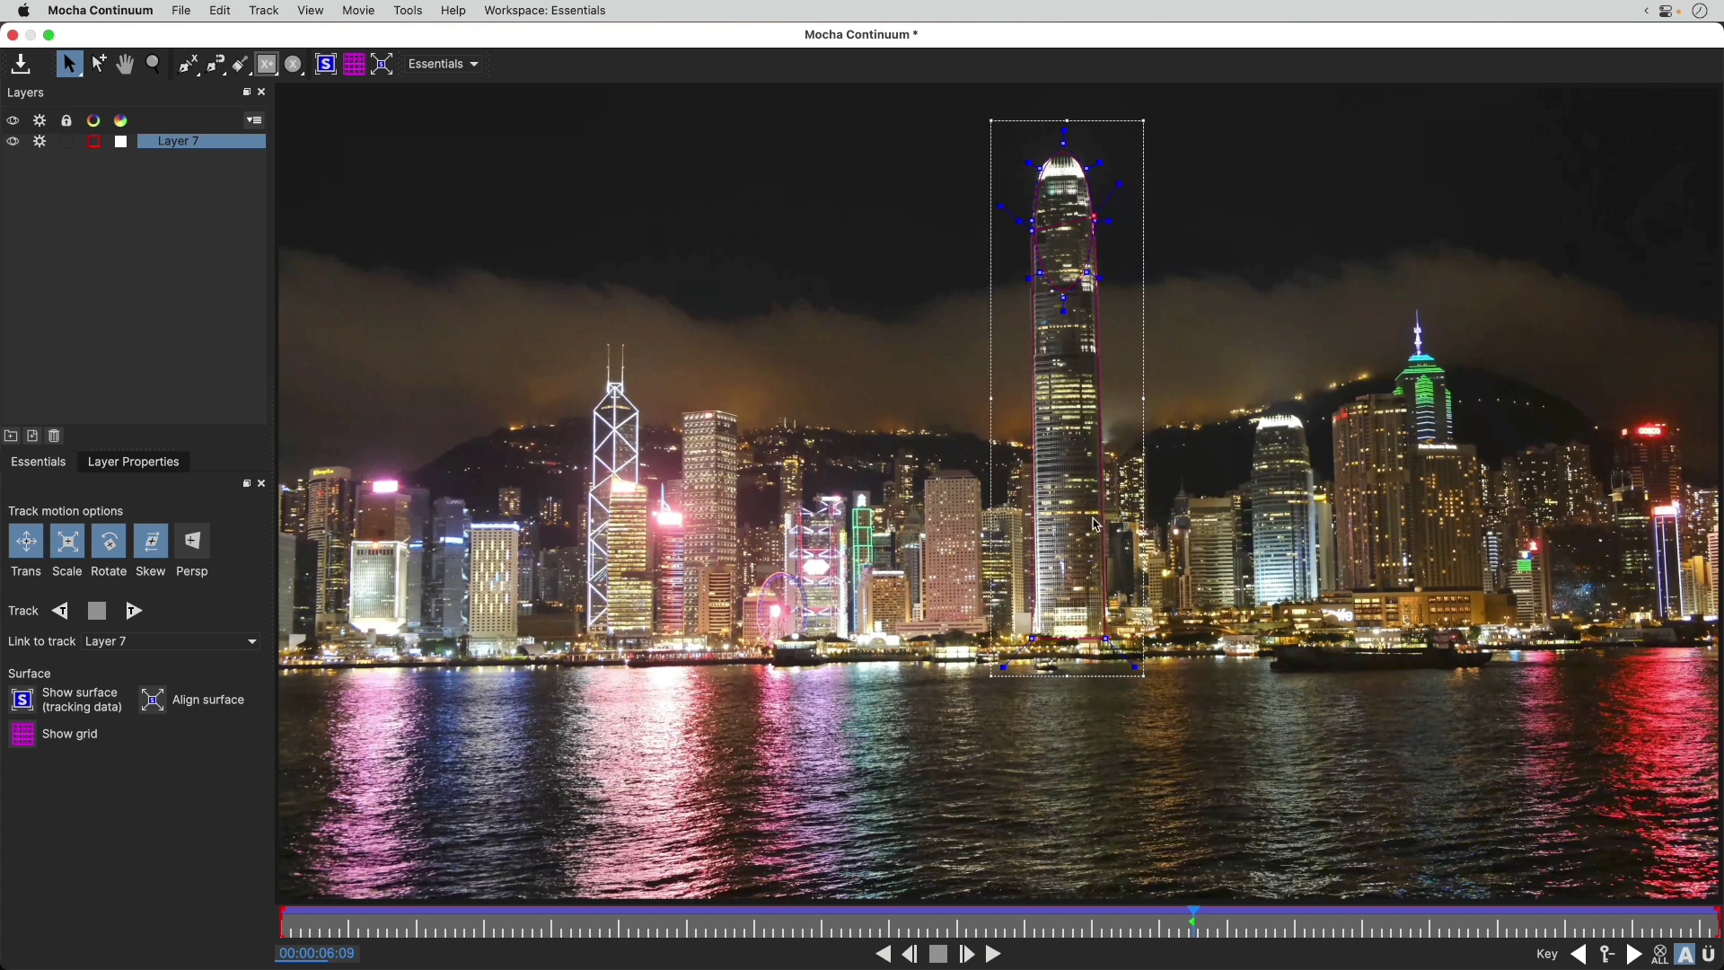
drag(1030, 641, 1035, 639)
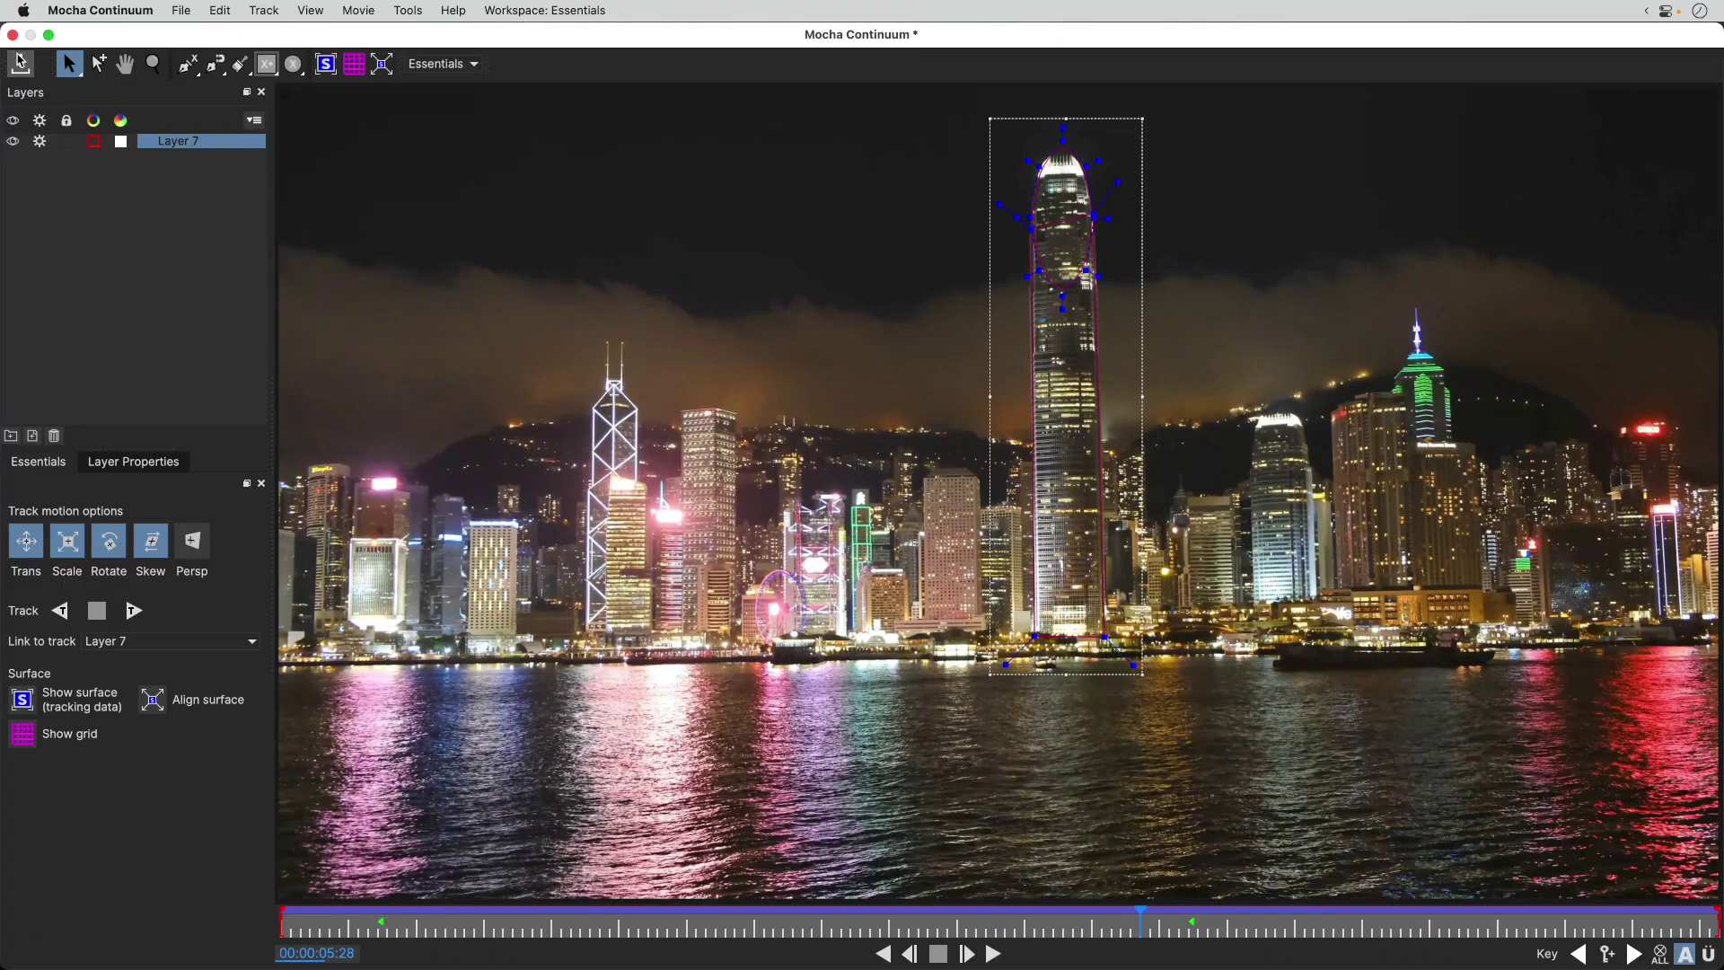
Close Mocha and save the mask back to Final Cut Pro.
click(13, 34)
click(1135, 532)
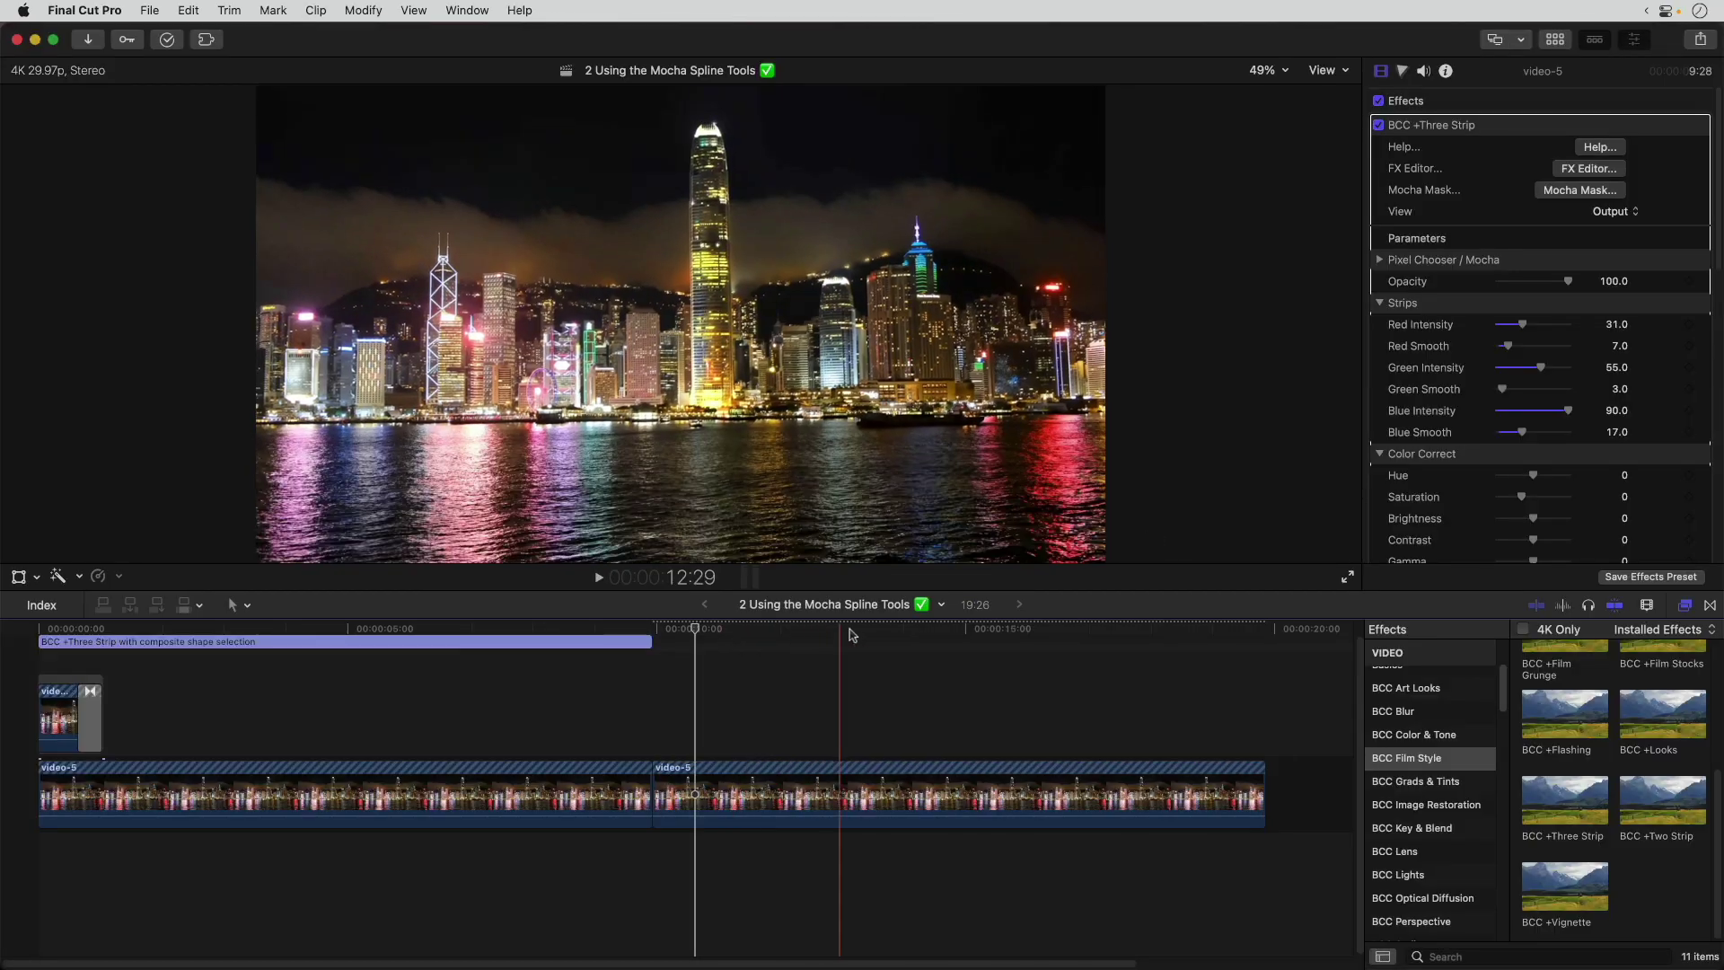